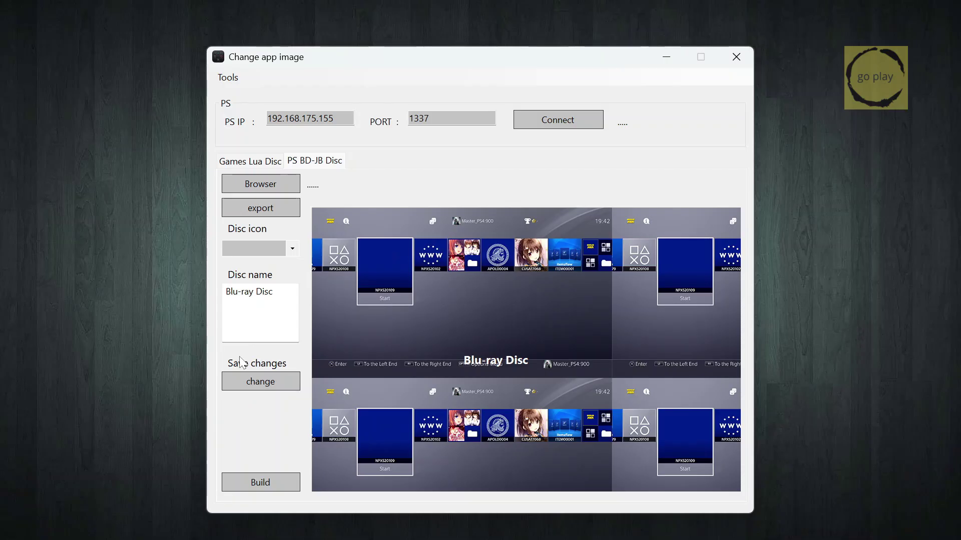
- Switch to the Change app image tool's PS BD-JB Disc tab and open the disc icon list
click(288, 259)
click(292, 249)
- Choose disc icon 4 with the jailbreak console art
click(258, 289)
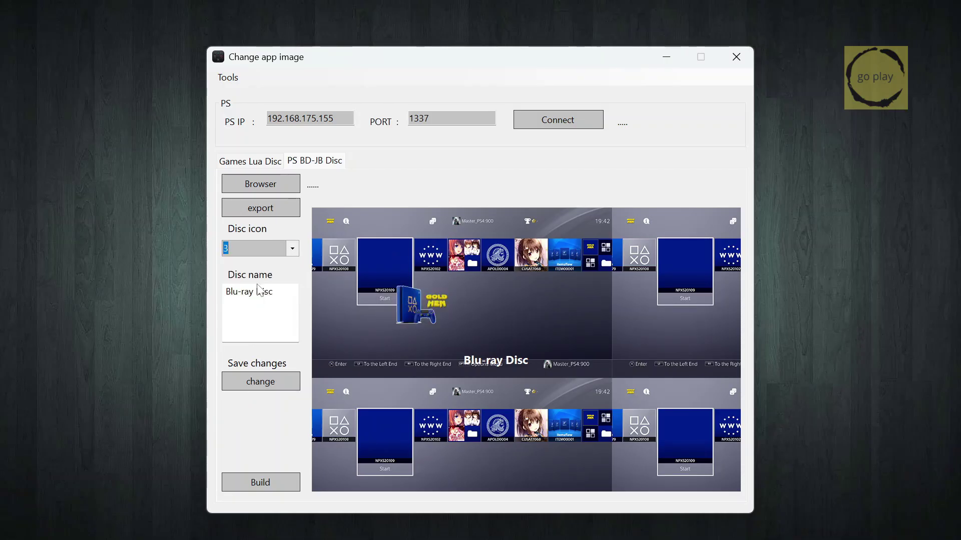
click(290, 251)
click(253, 276)
- Name the disc 'Aktifkan JB' and build the disc image
key(Tab)
key(ctrl+a)
text(Aktifkan)
text(n)
key(BackSpace)
text(JB)
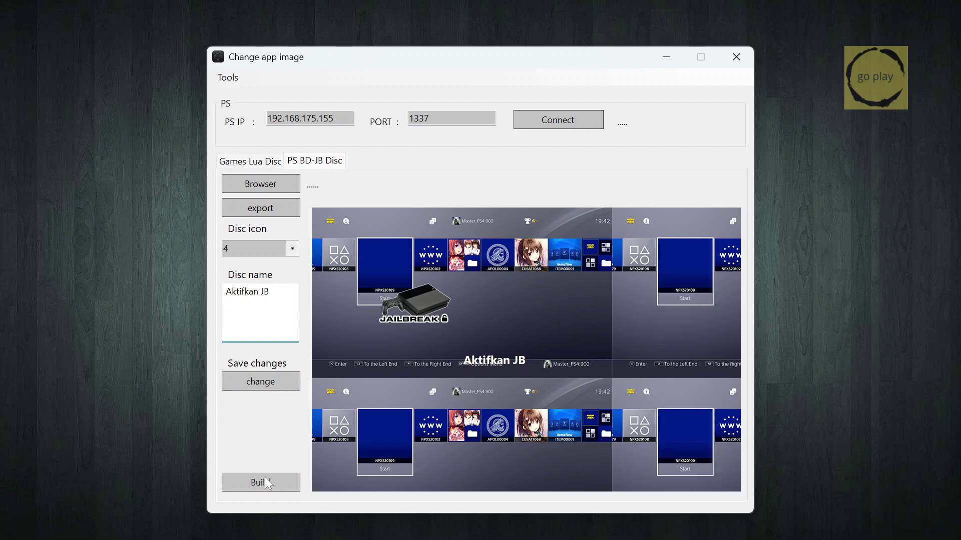
click(260, 482)
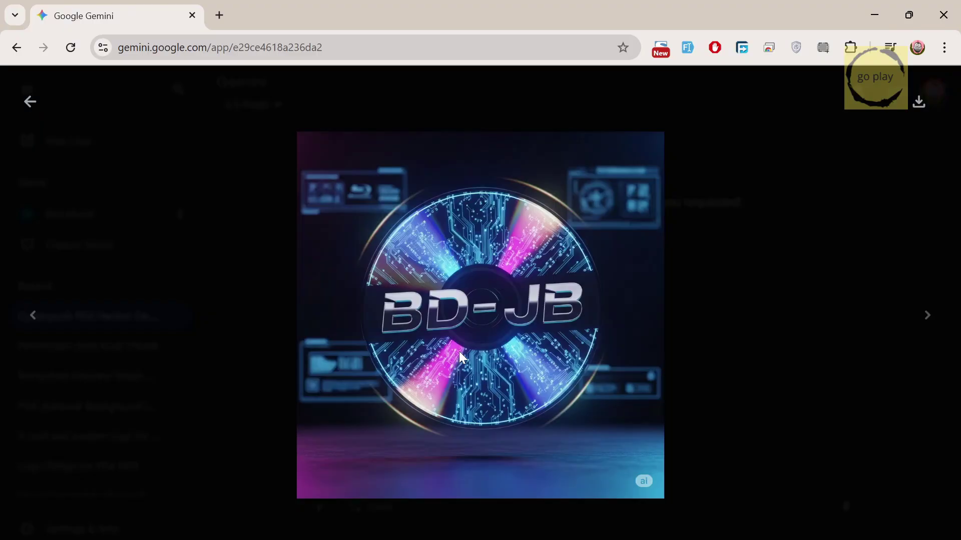
- Download the generated 2048 x 2048 BD-JB artwork from Gemini at full size
click(919, 102)
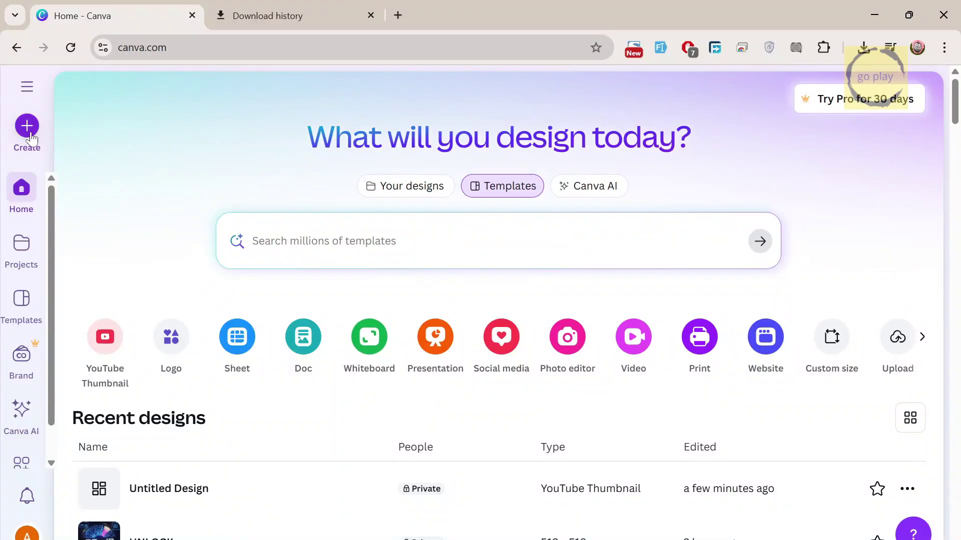
- Create a new Canva design with a custom size of 512 × 512 px
click(28, 131)
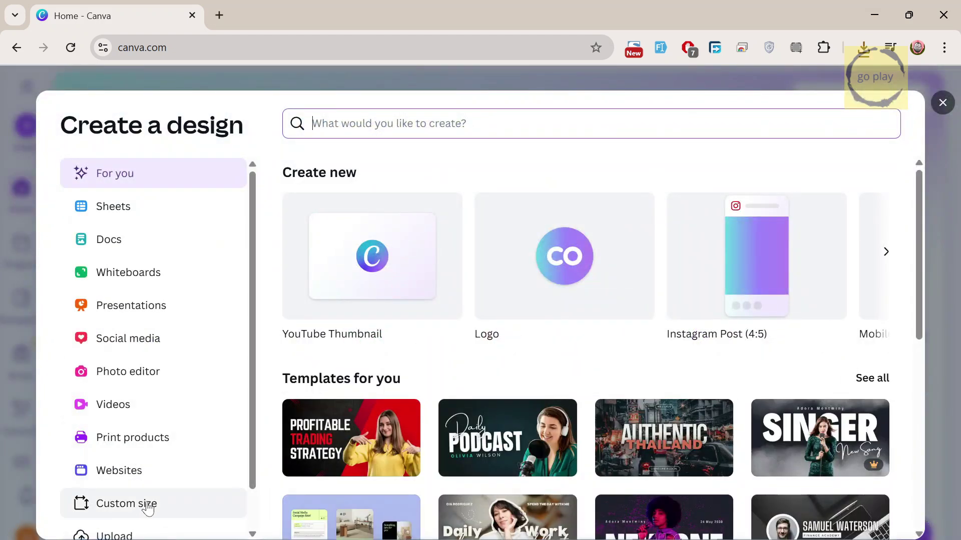
click(148, 508)
text(512)
key(Tab)
text(512)
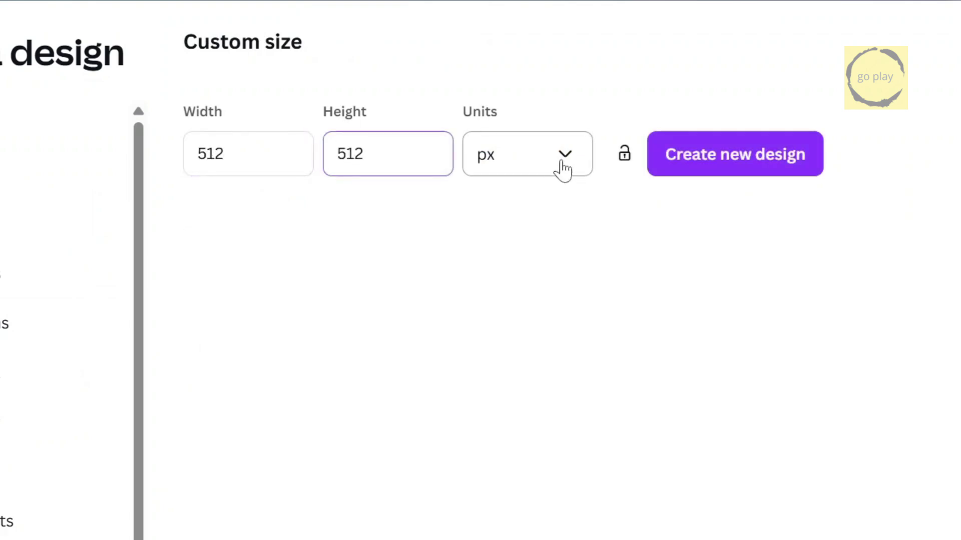
click(562, 162)
click(529, 225)
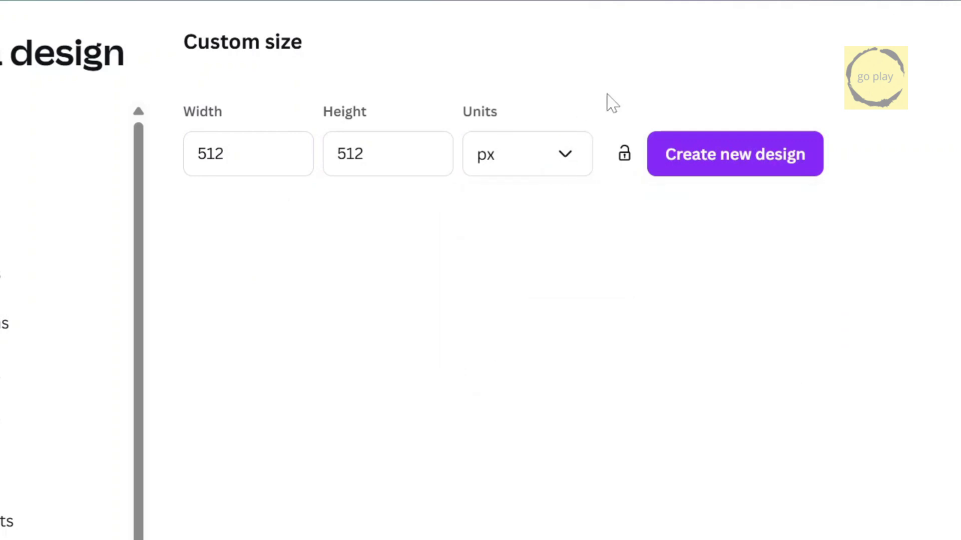
click(739, 169)
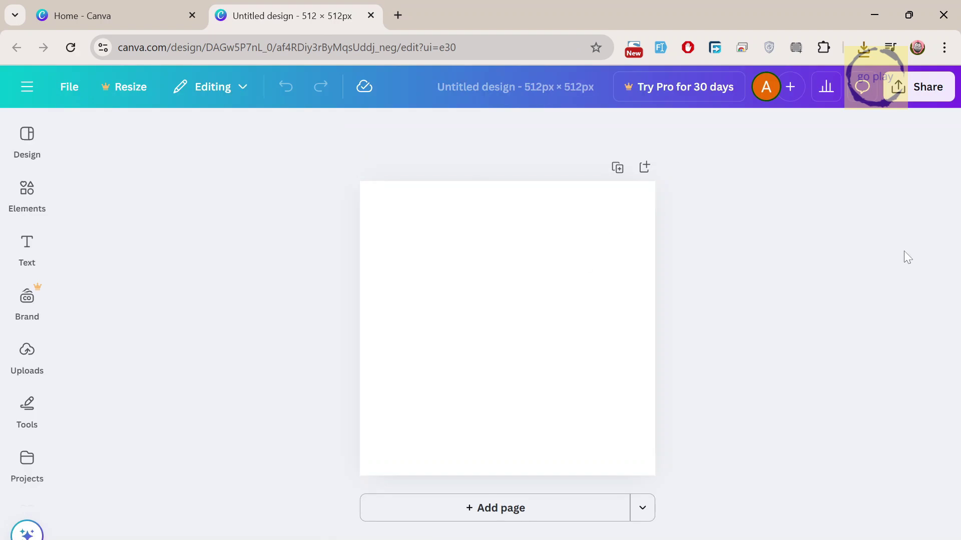
- Drop the downloaded BD-JB image onto the page, then enlarge and centre it to fill the square
click(863, 47)
drag(825, 118, 491, 339)
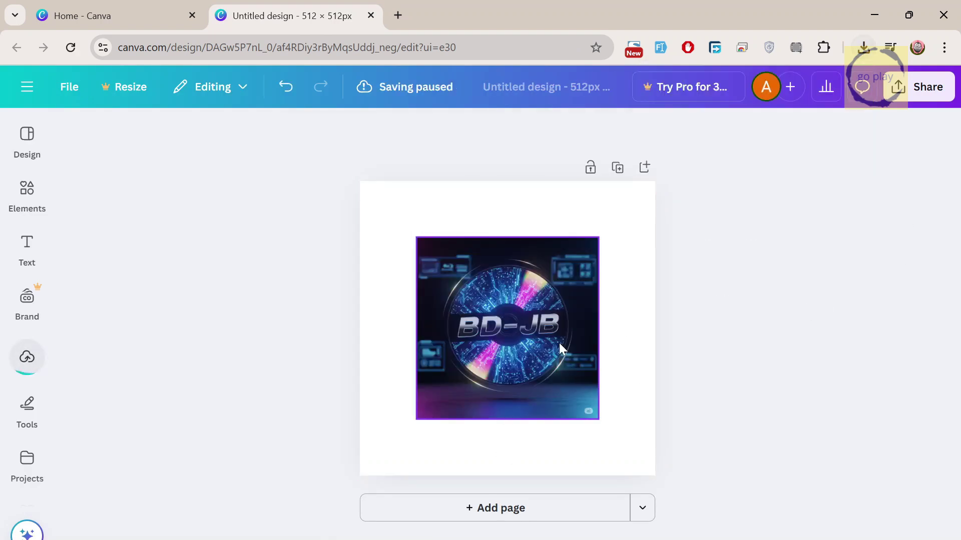
click(559, 343)
drag(576, 398, 543, 375)
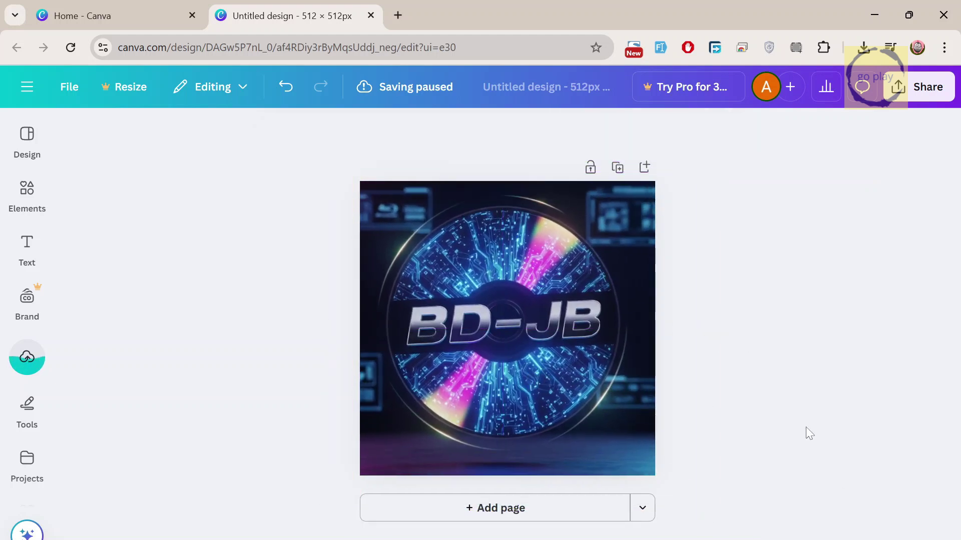
drag(679, 504, 686, 510)
click(840, 464)
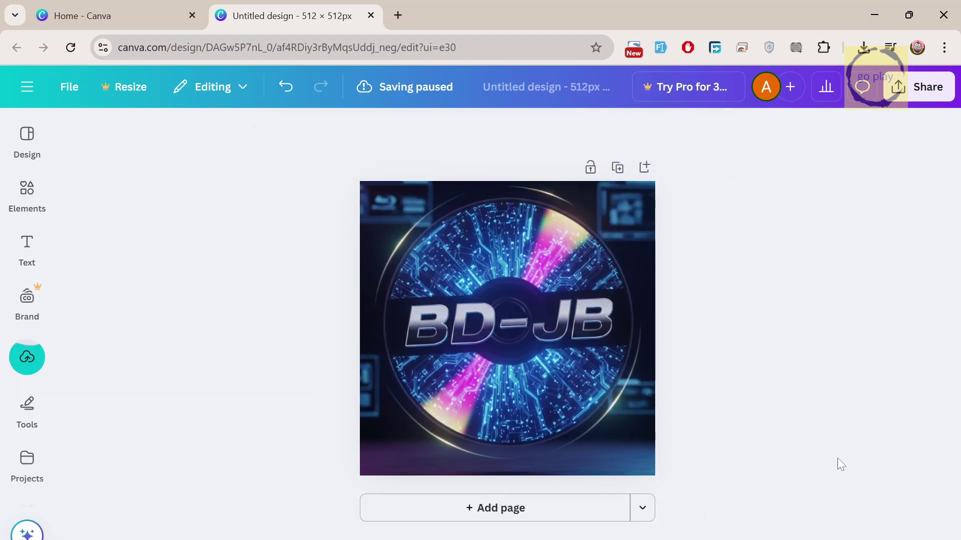
click(489, 337)
drag(529, 326, 530, 332)
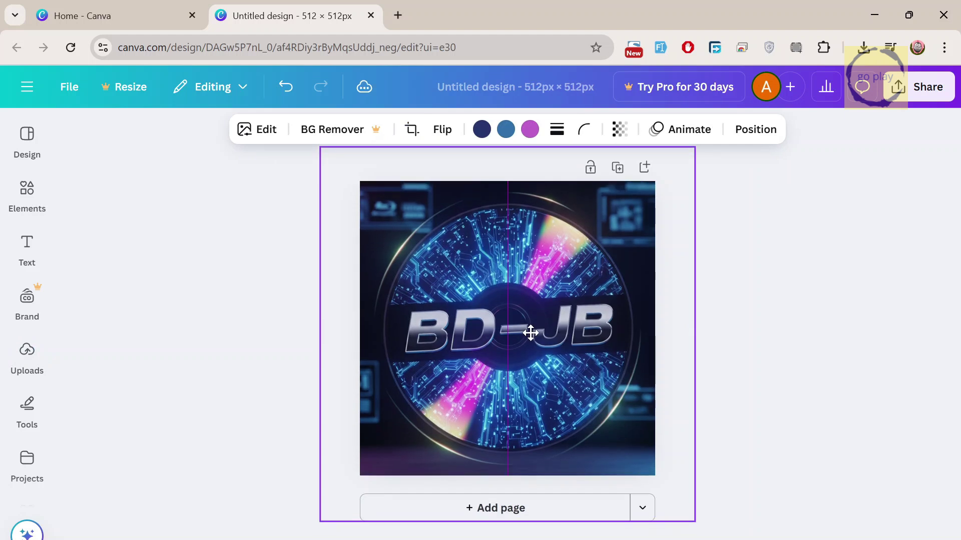
click(823, 422)
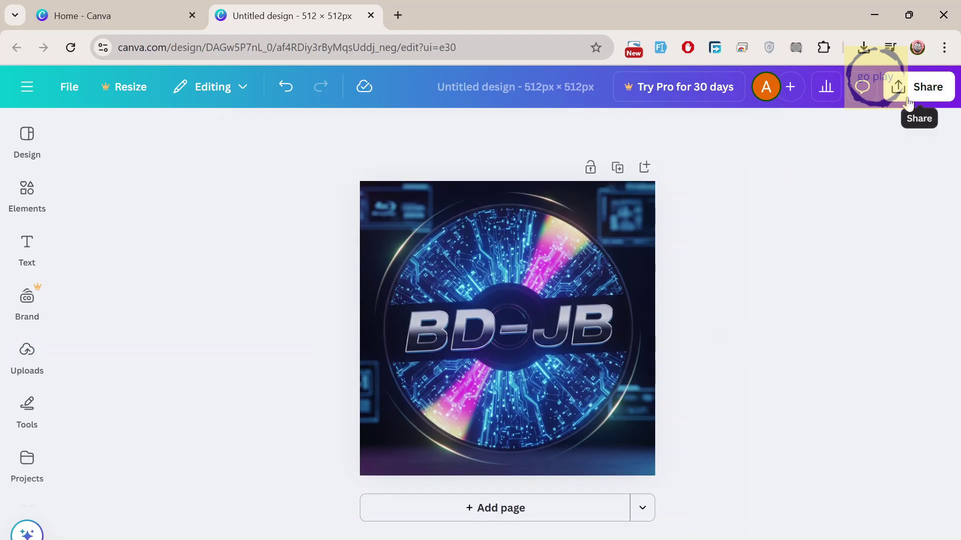
- Download the design as a 512 × 512 PNG and place Untitled design.png mid-desktop
click(921, 87)
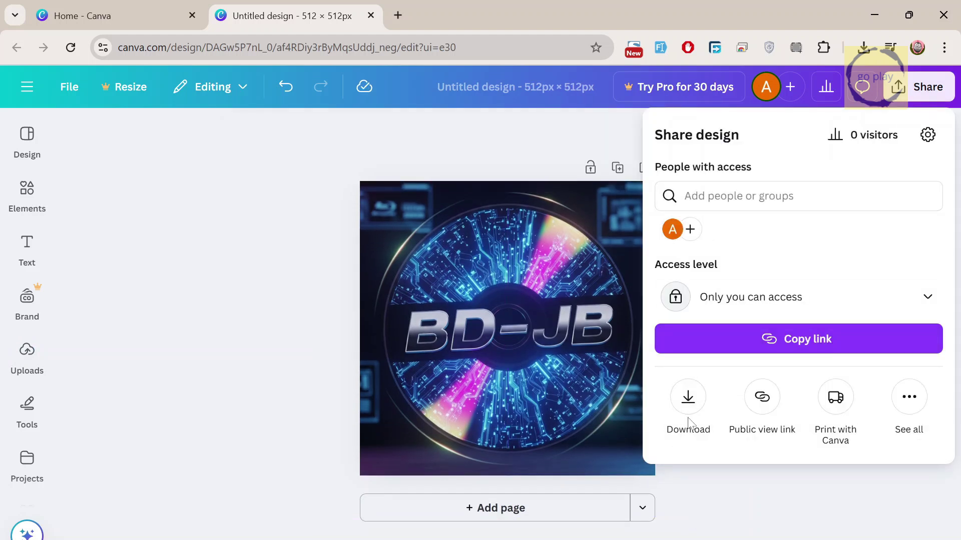
click(689, 406)
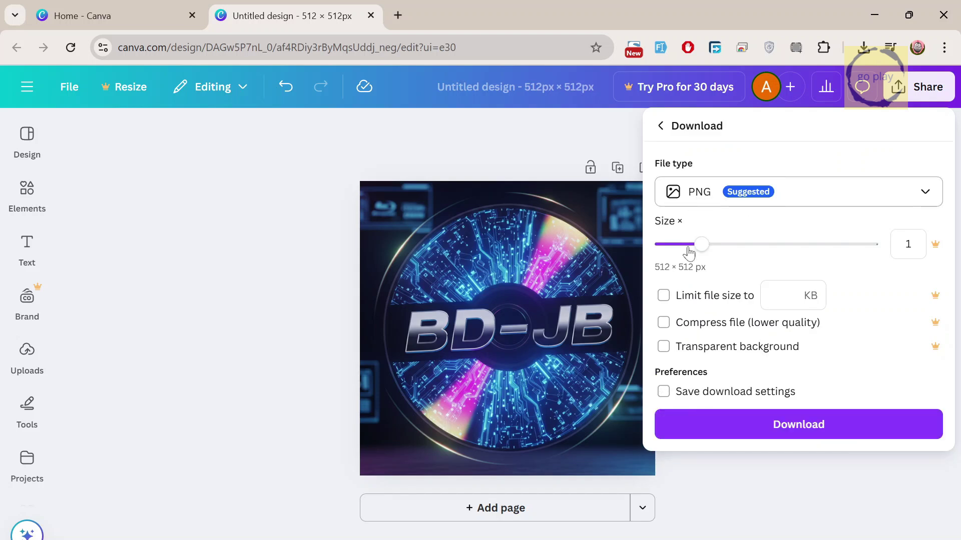
click(765, 435)
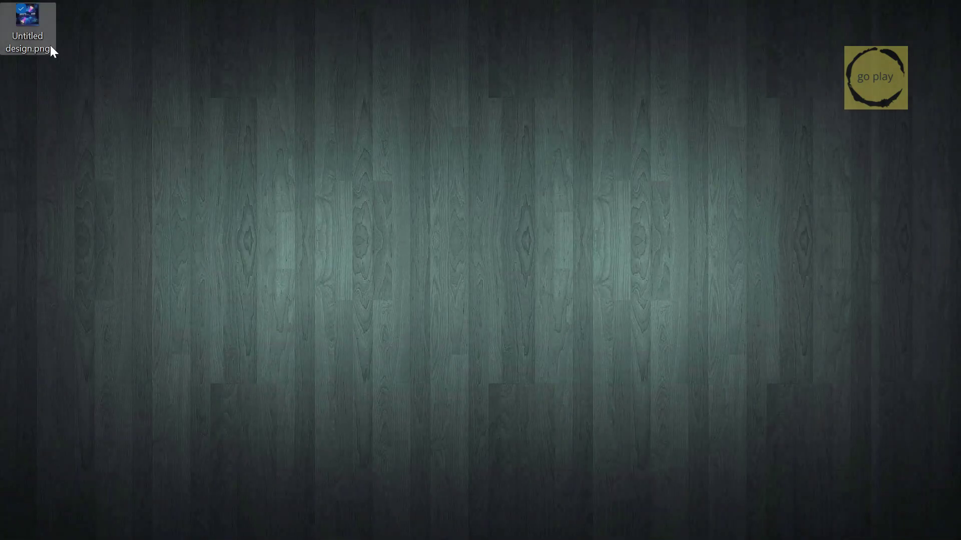
drag(50, 45, 266, 187)
drag(443, 230, 475, 278)
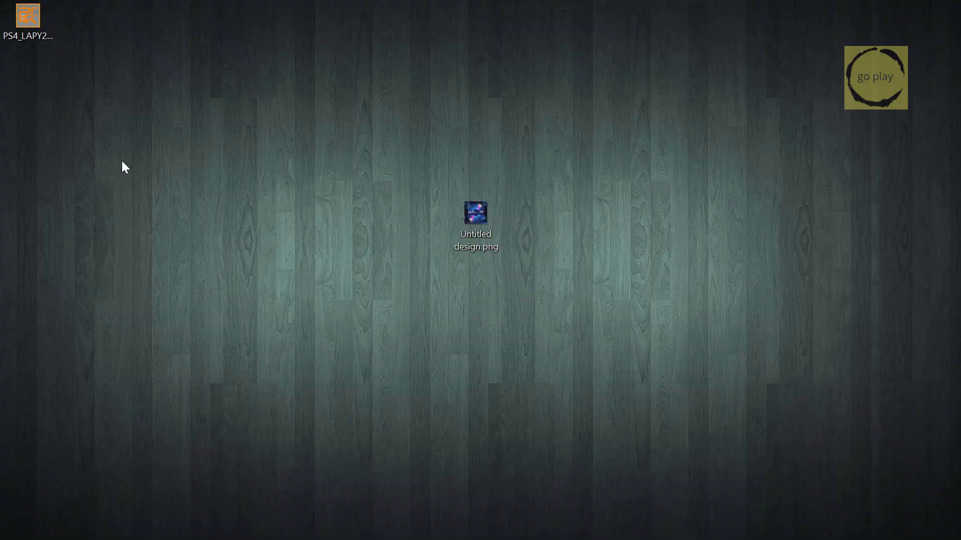
- Place the PS4_LAPY20007 Icon Mask pkg beside Untitled design.png on the desktop
drag(30, 30, 400, 231)
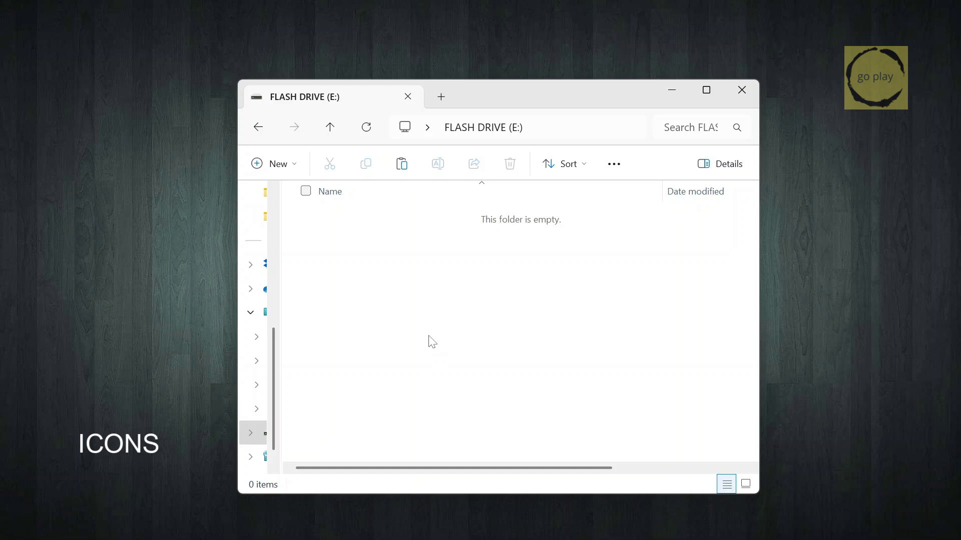
- Create a new folder named ICONS on FLASH DRIVE (E:)
click(276, 165)
click(296, 202)
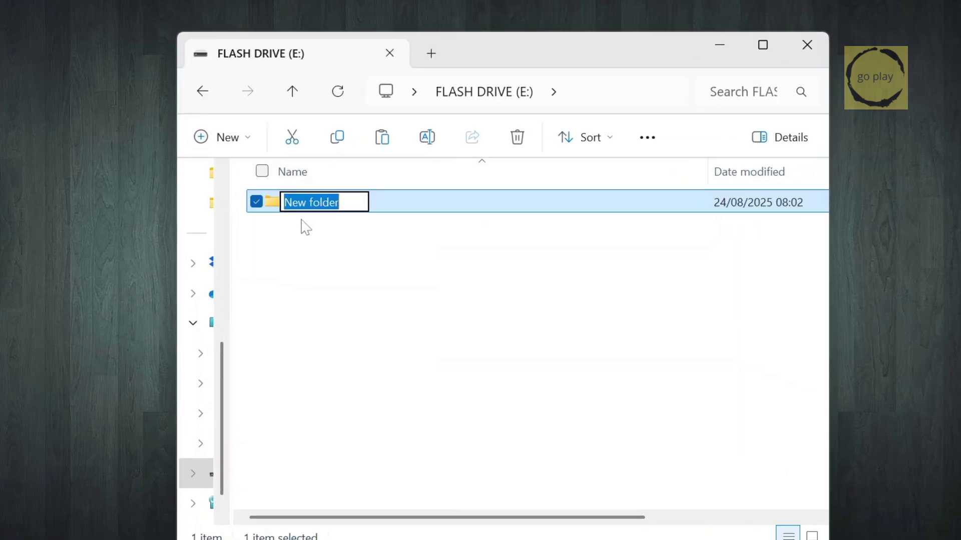
text(ICONS)
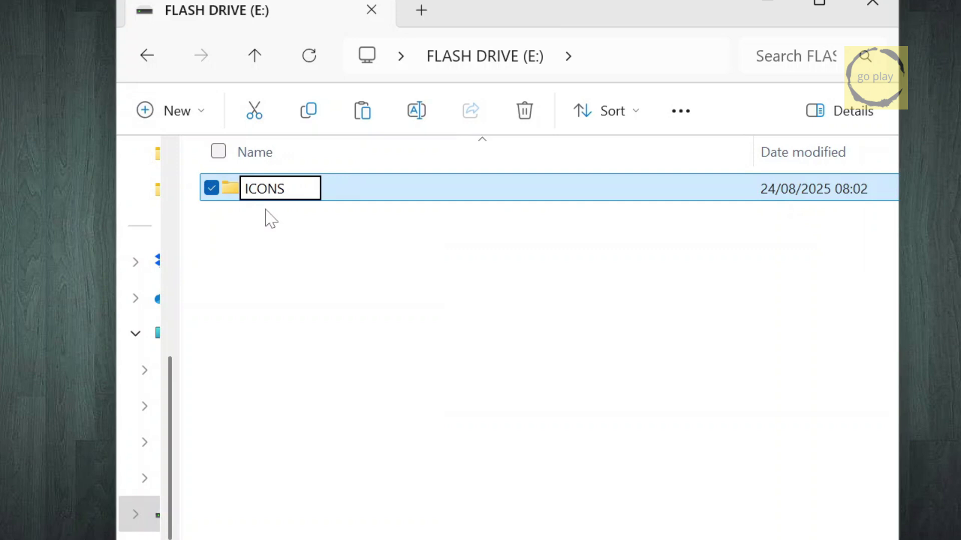
key(Return)
- Copy Untitled design.png into the ICONS folder and return to the drive root
drag(470, 10, 889, 29)
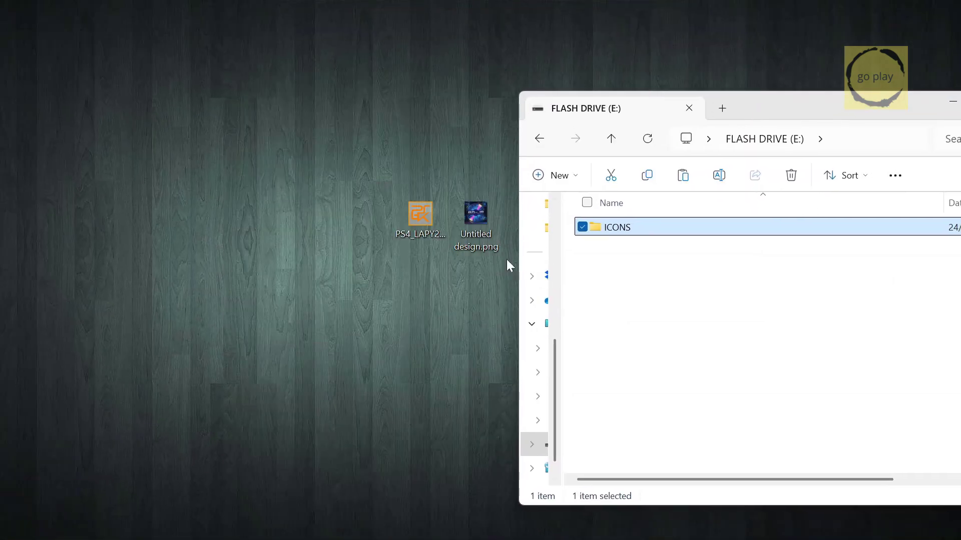
click(626, 330)
double_click(617, 229)
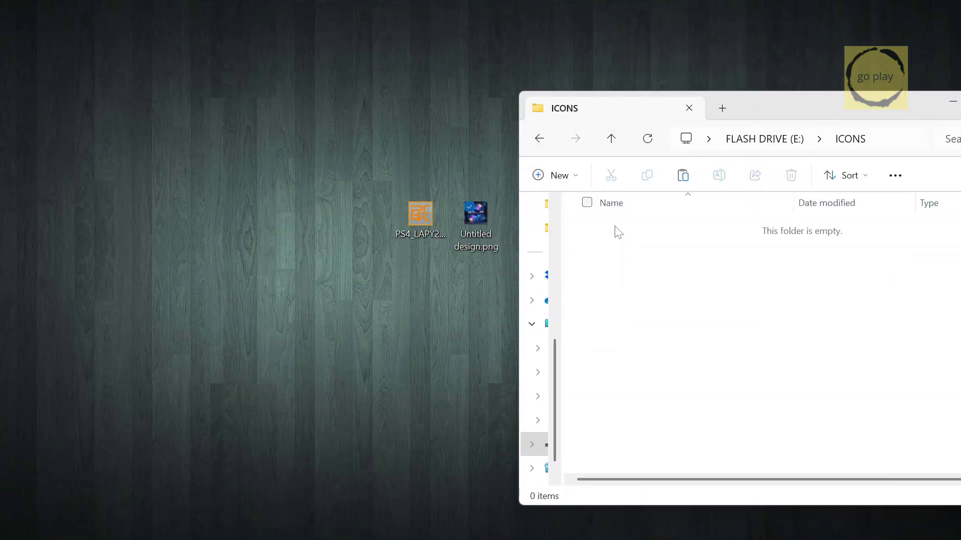
drag(471, 222, 655, 353)
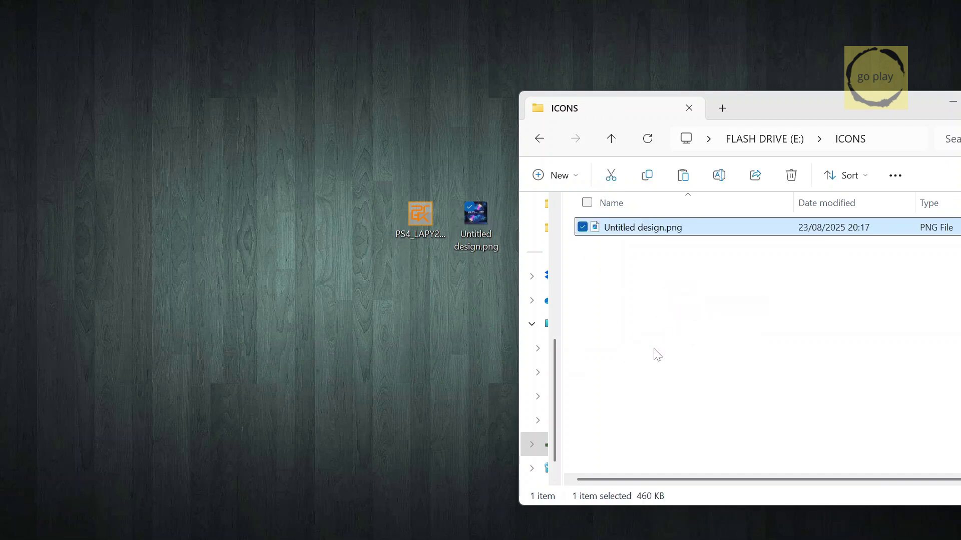
click(611, 141)
click(628, 344)
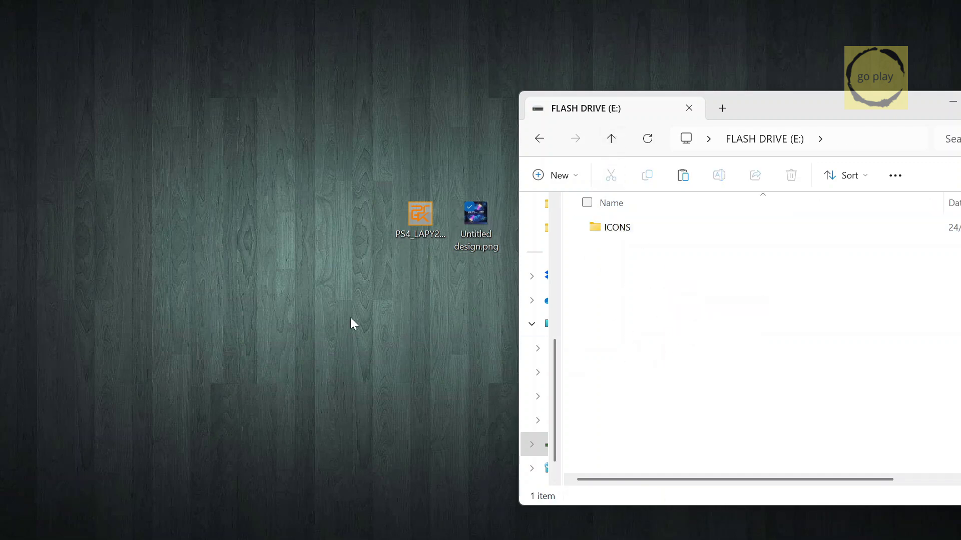
click(419, 221)
- Copy PS4_LAPY20007_v1.16.pkg to the flash drive root, then launch the Blu-ray Disc on the PS4
drag(671, 397, 669, 395)
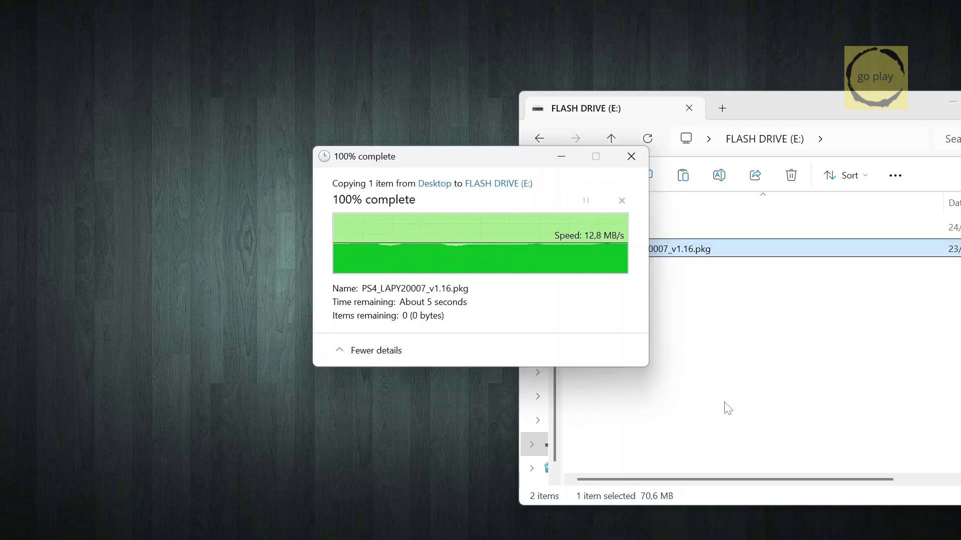
click(539, 139)
right_click(648, 283)
click(694, 169)
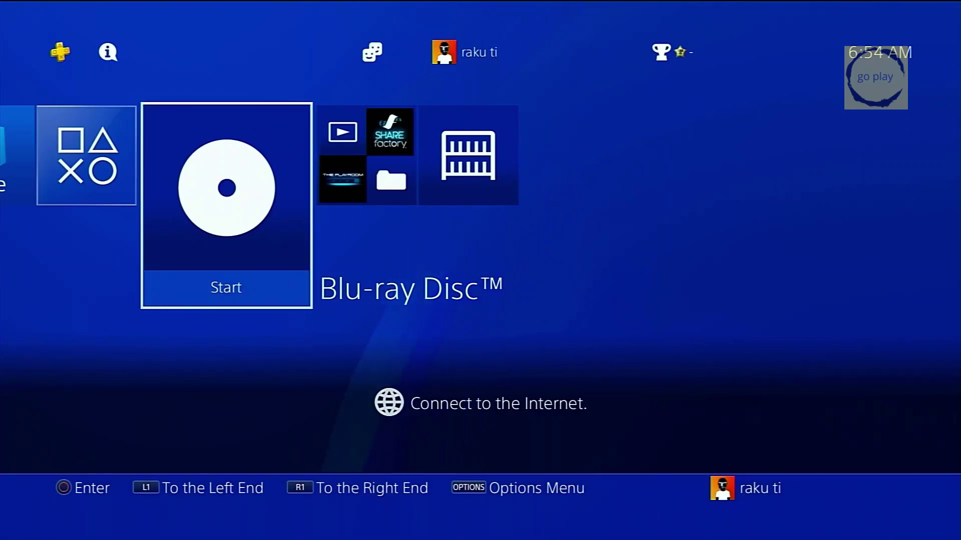
key(Return)
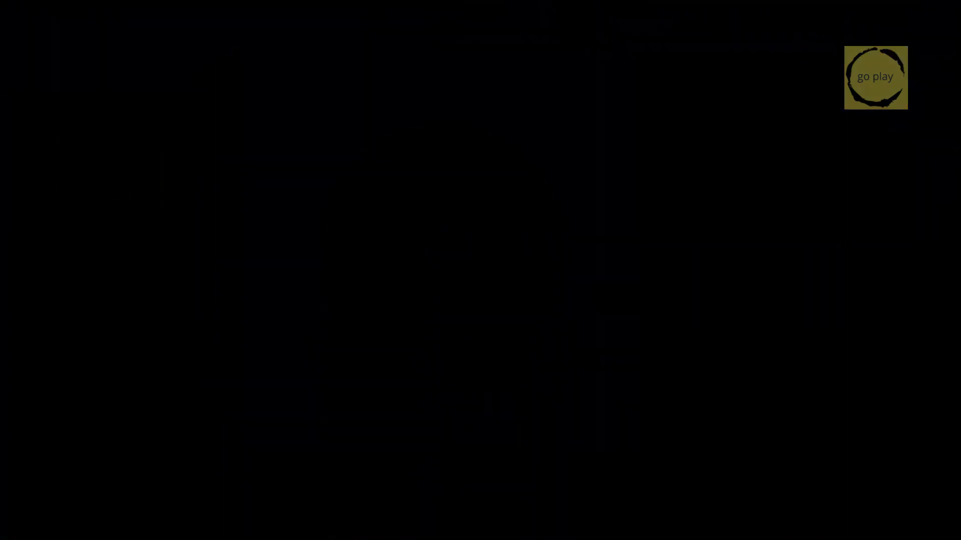
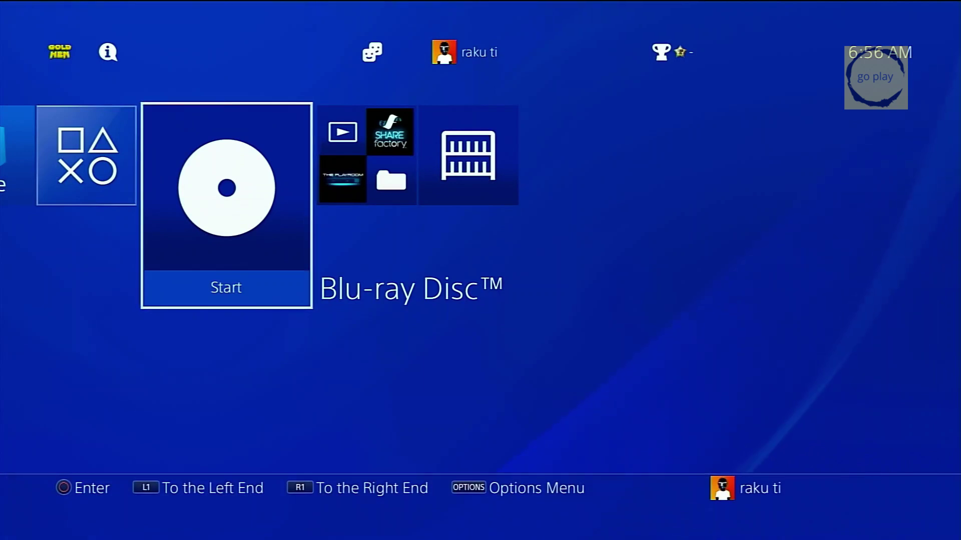
- Install PS4_LAPY20007_v1.16.pkg from the USB drive with GoldHEN's Debug Settings Package Installer
key(Up)
key(Left)
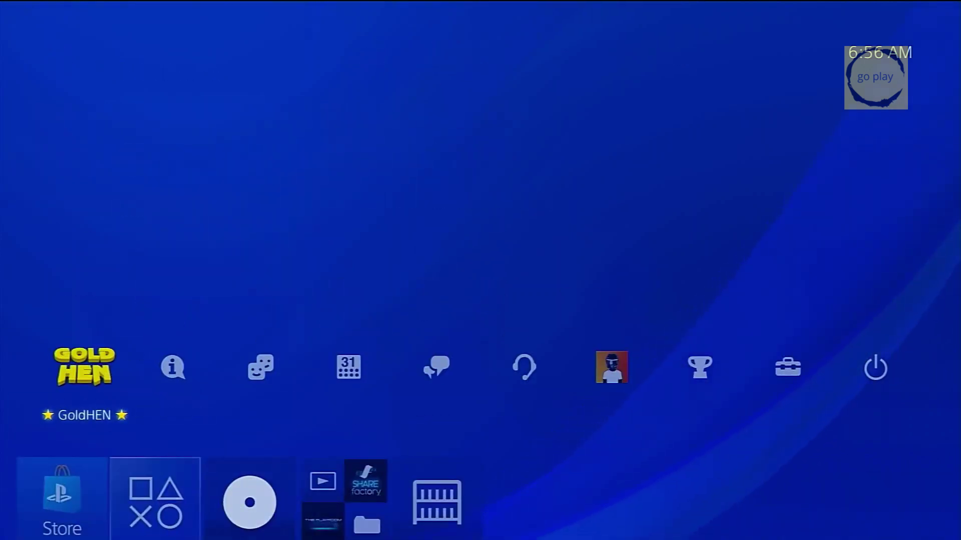
key(Return)
key(Return)
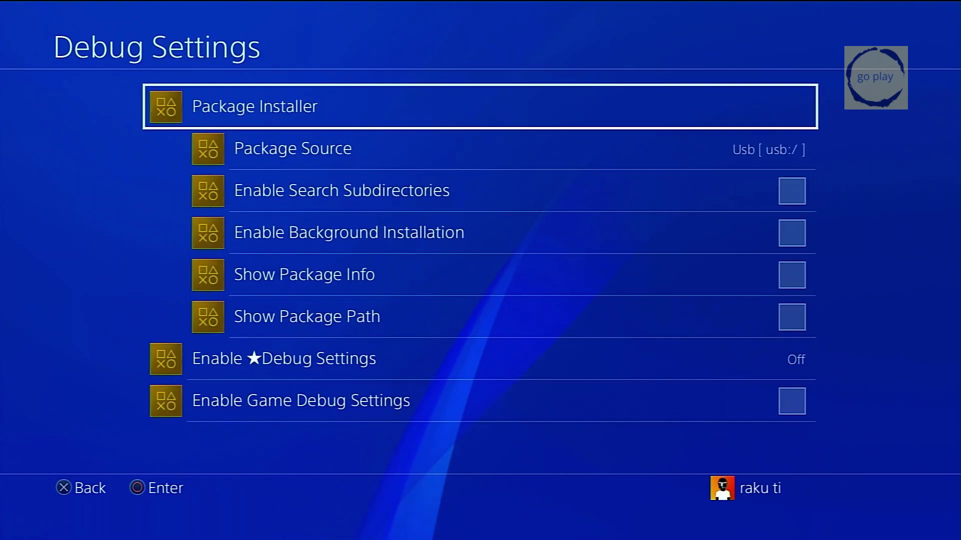
key(Return)
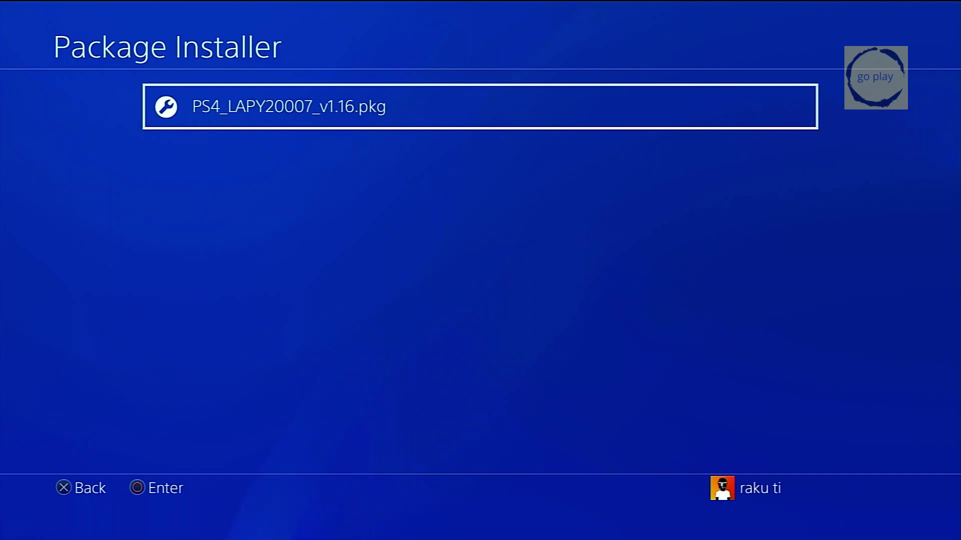
key(Return)
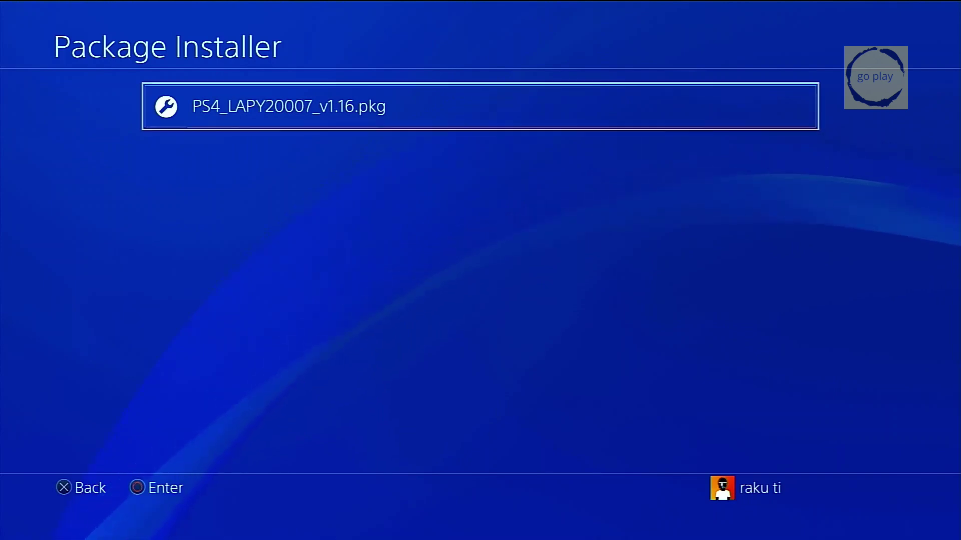
- Set GoldHEN's Show TitleID to Only TitleId and read the Blu-ray Disc tile's ID, NPXS20109
key(Escape)
key(Escape)
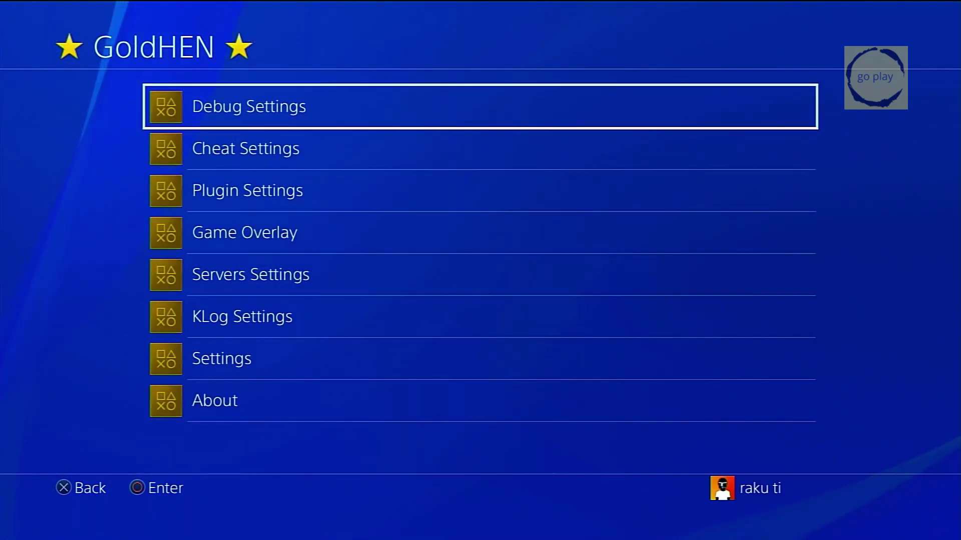
key(Down)
key(Return)
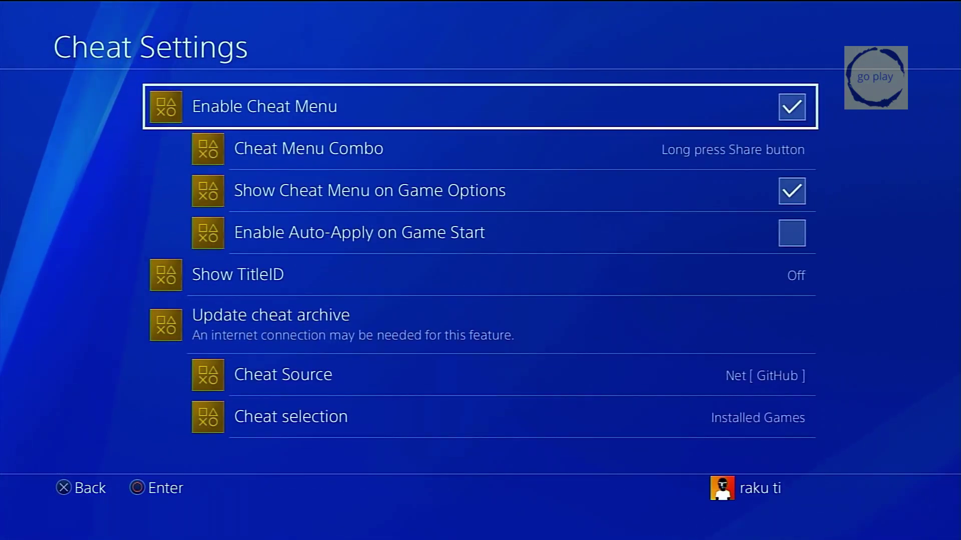
key(Down)
key(Down)
key(Down)
key(Down)
key(Return)
key(Down)
key(Return)
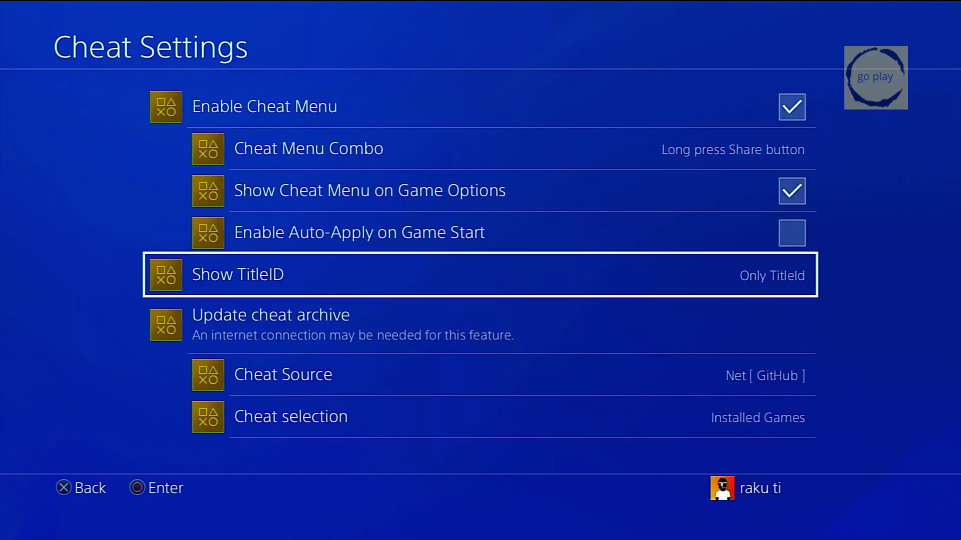
key(super)
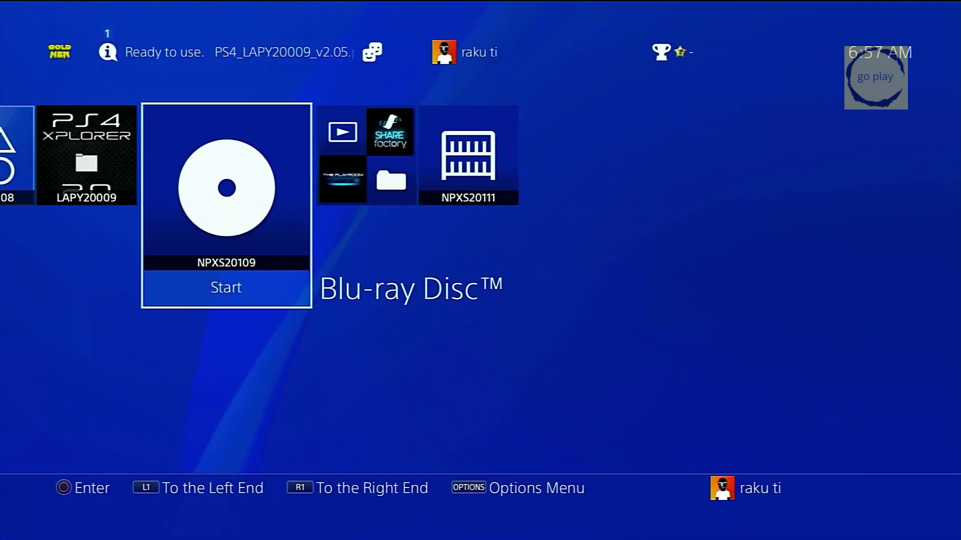
- Set Show TitleID in GoldHEN Cheat Settings back to Off
key(Up)
key(Return)
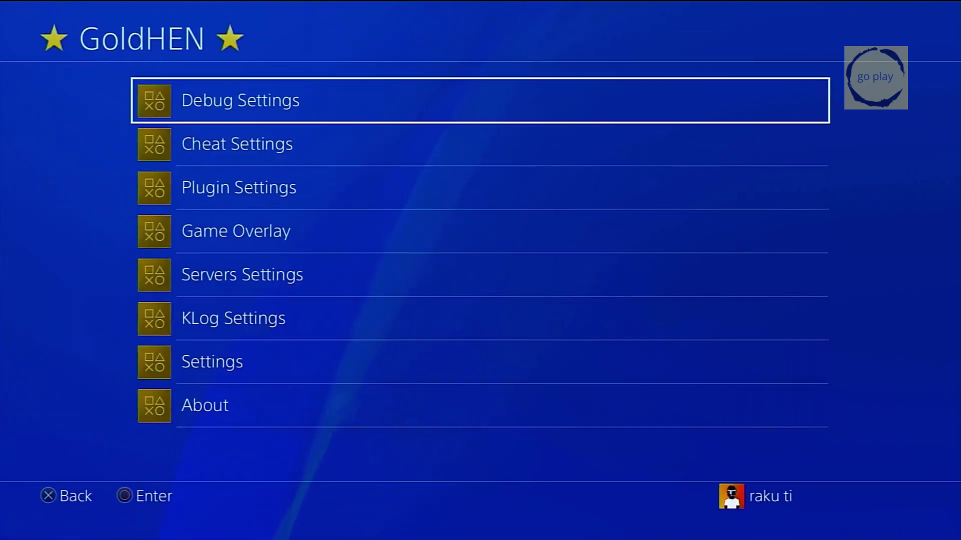
key(Down)
key(Return)
key(Down)
key(Down)
key(Down)
key(Down)
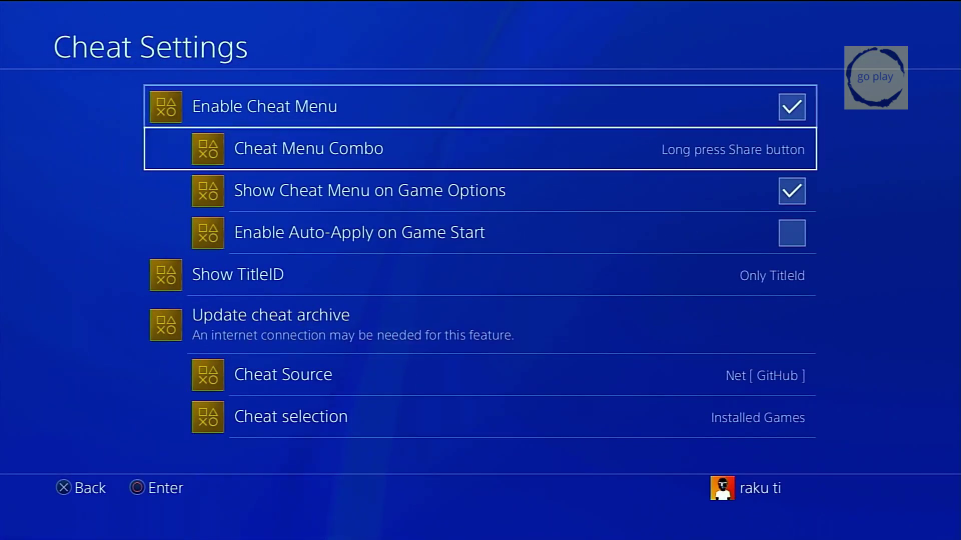
key(Return)
key(Up)
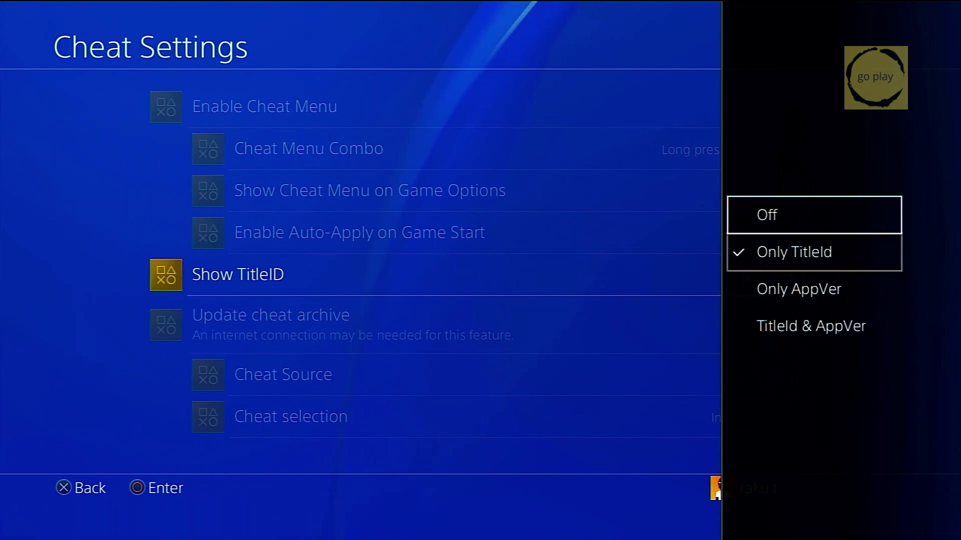
key(Return)
key(Escape)
key(Escape)
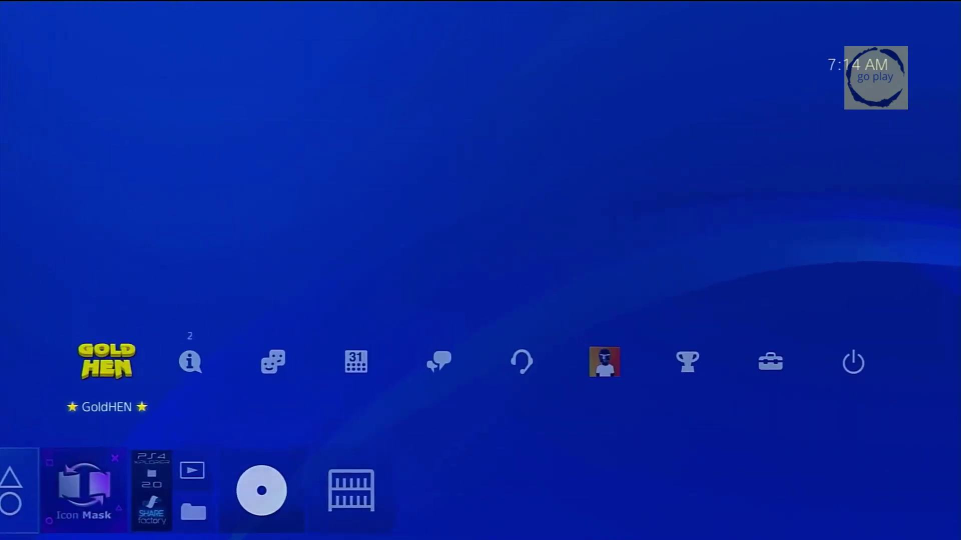
- Launch Icon Mask from the home screen and open its Pre-made icons replacement screen
key(Down)
key(Left)
key(Left)
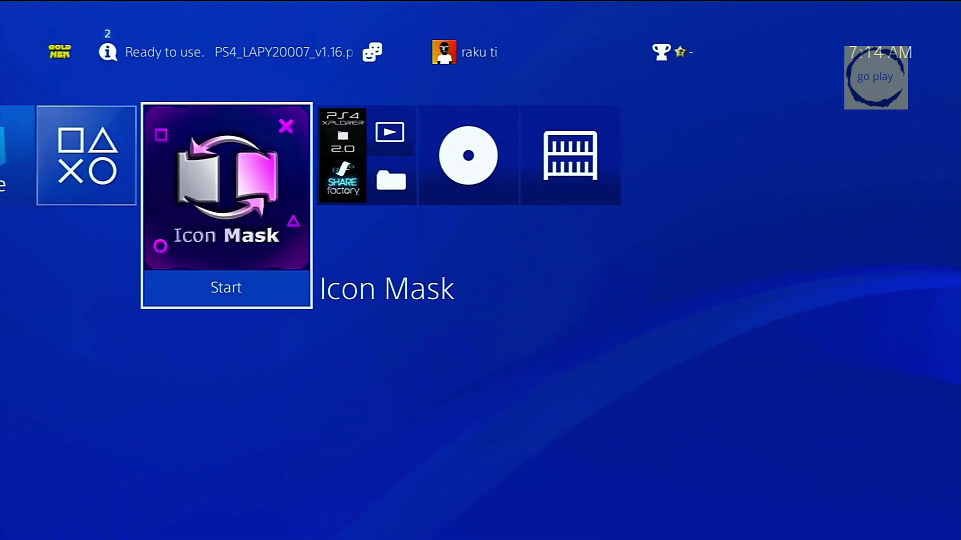
key(Return)
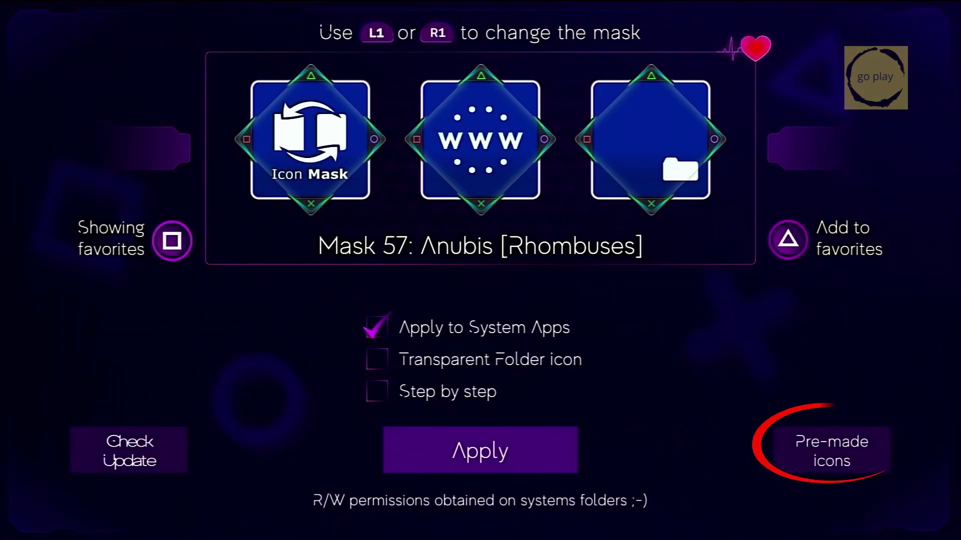
key(Right)
key(Return)
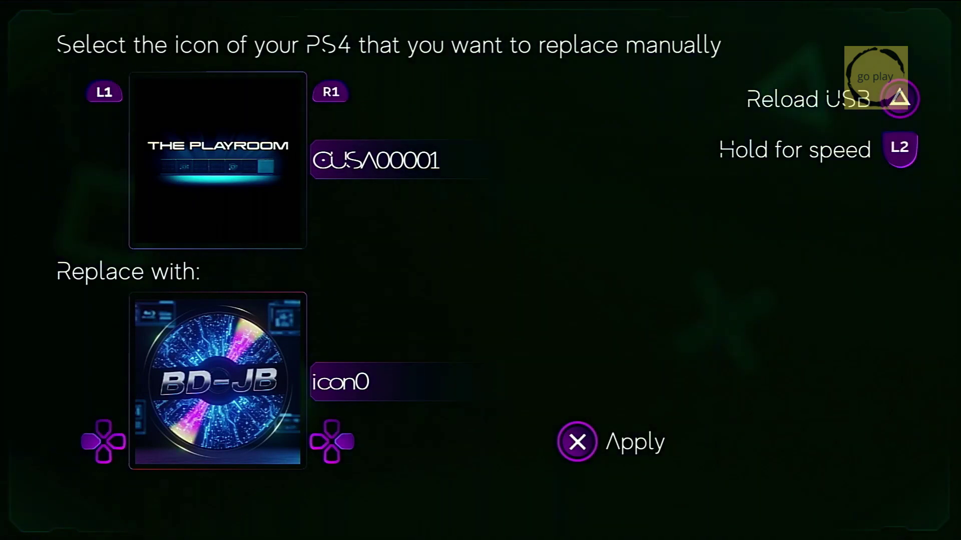
- Cycle to the NPXS20109 Blu-ray Disc app and apply the BD-JB icon0 image to it
key(Right)
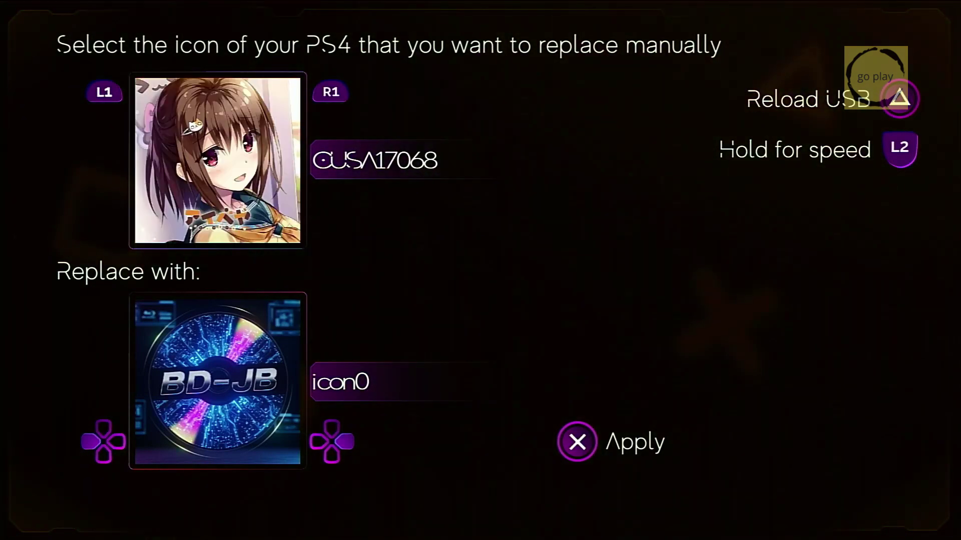
key(Right)
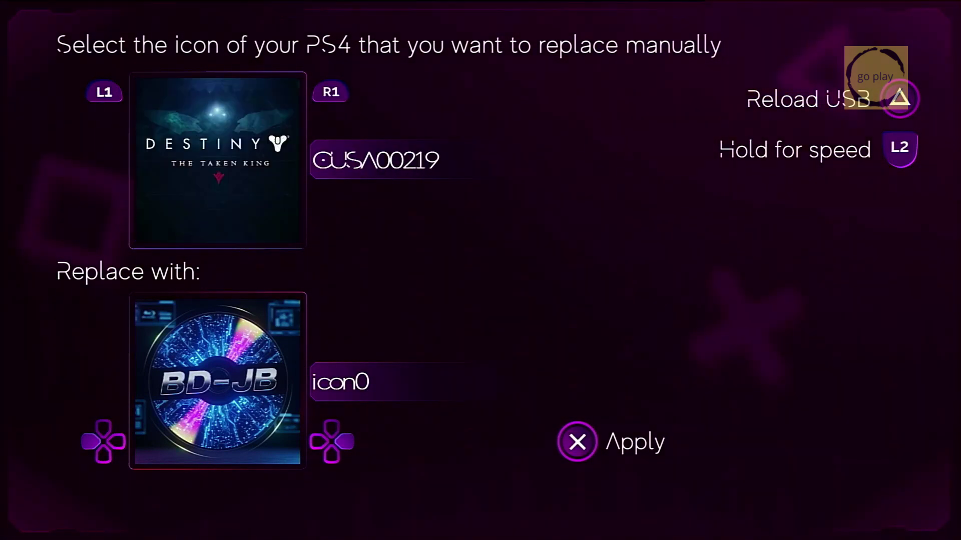
key(Right)
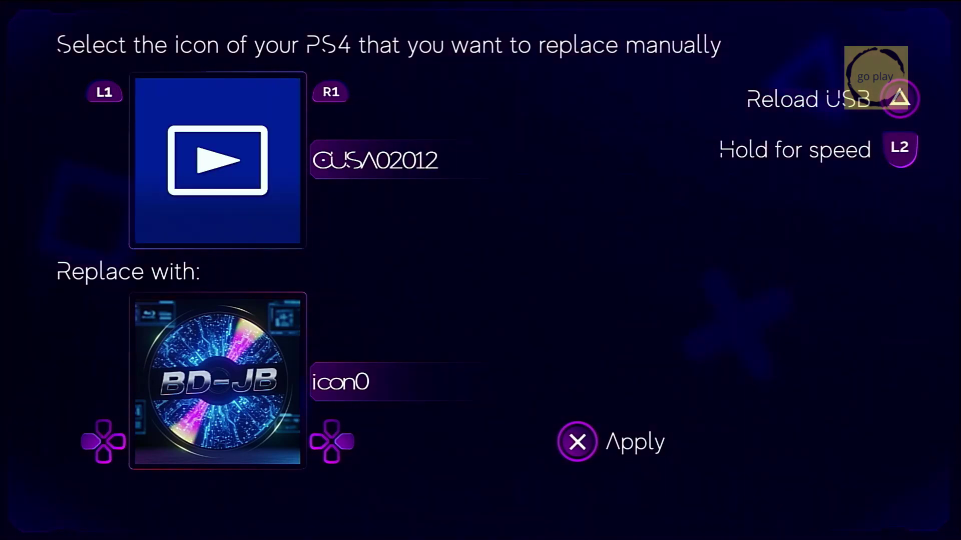
key(Right)
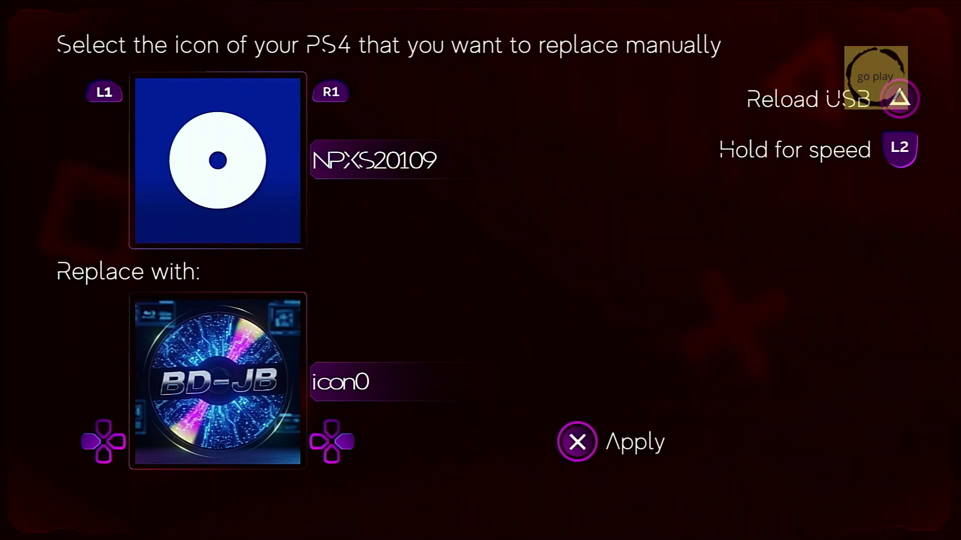
key(Right)
key(Right)
key(Right)
key(Left)
key(Right)
key(Left)
key(Left)
key(Right)
key(Right)
key(Left)
key(Left)
key(Left)
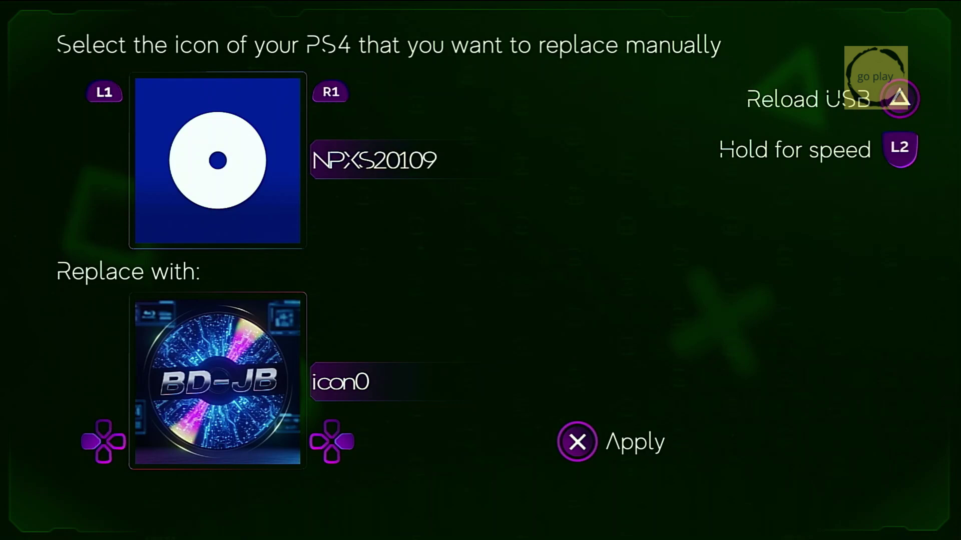
key(Return)
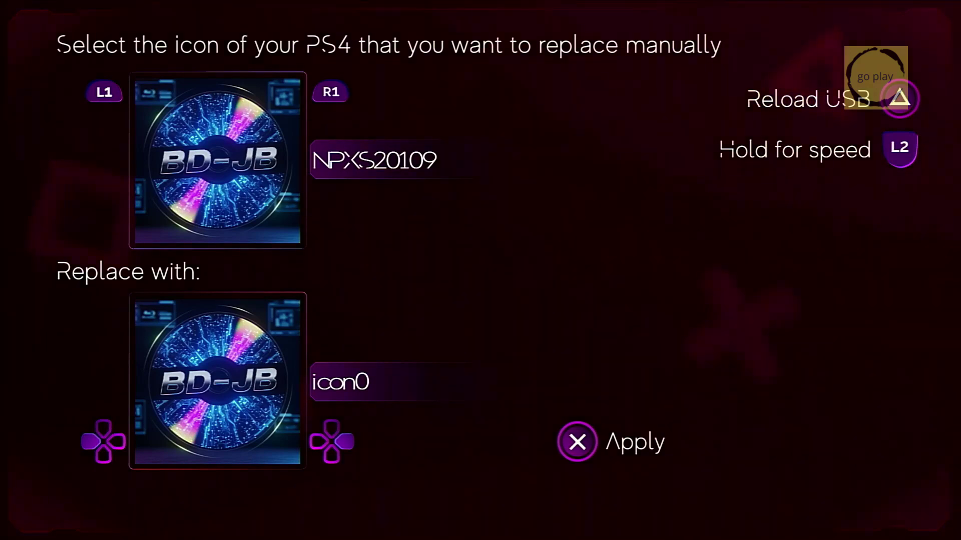
- Close Icon Mask via Options > Close Application and highlight the Blu-ray Disc tile
key(Escape)
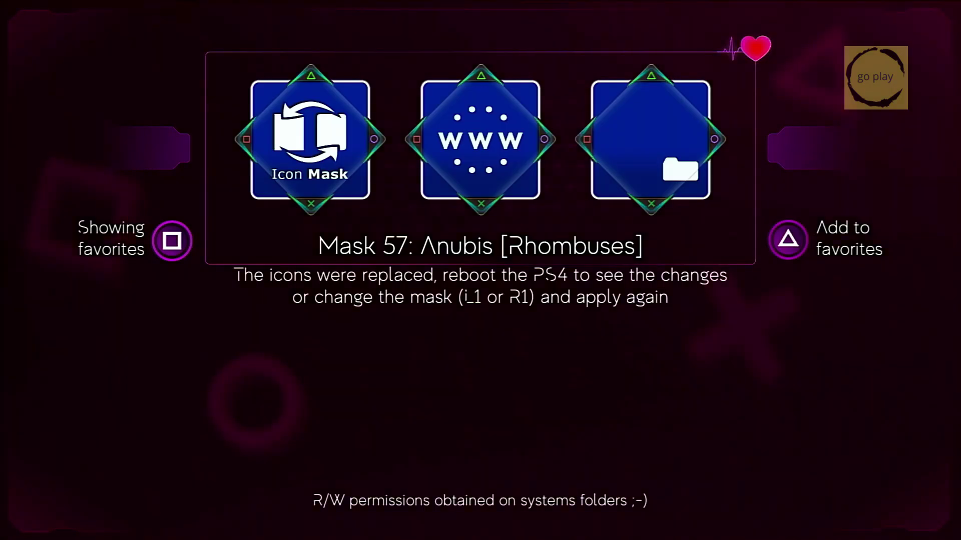
key(super)
key(Menu)
key(Return)
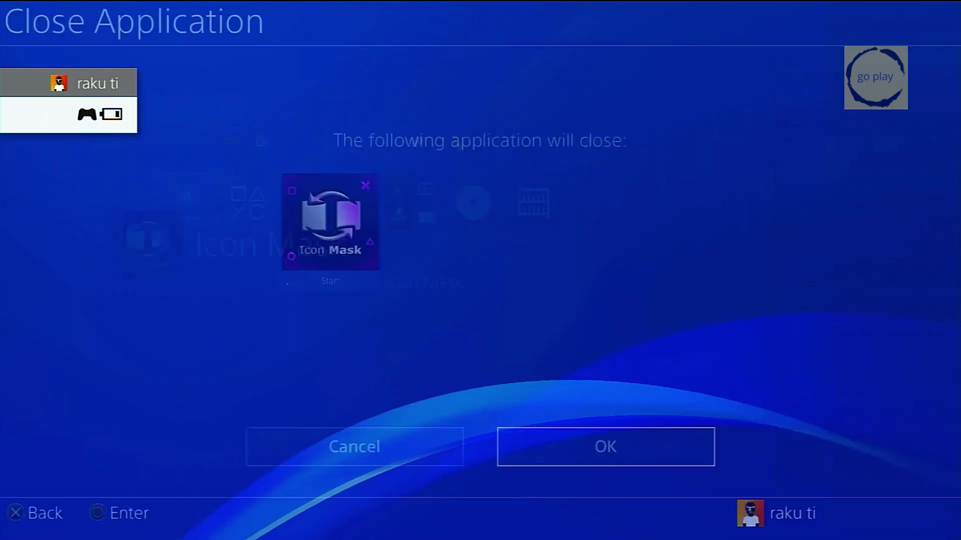
key(Return)
key(Right)
key(Right)
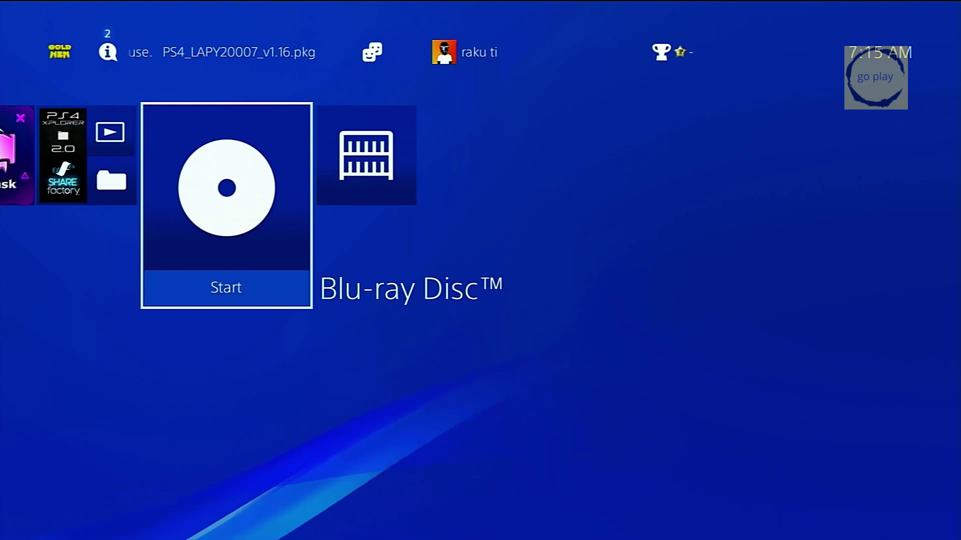
- Restart the PS4 from Power > Power Options
key(Up)
key(Right)
key(Right)
key(Right)
key(Right)
key(Right)
key(Right)
key(Right)
key(Right)
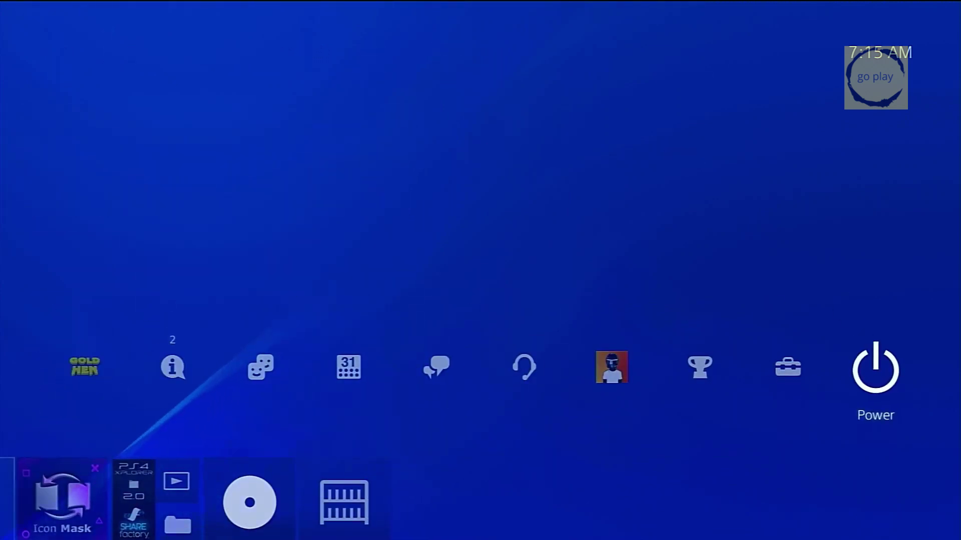
key(Return)
key(Down)
key(Return)
key(Down)
key(Down)
key(Return)
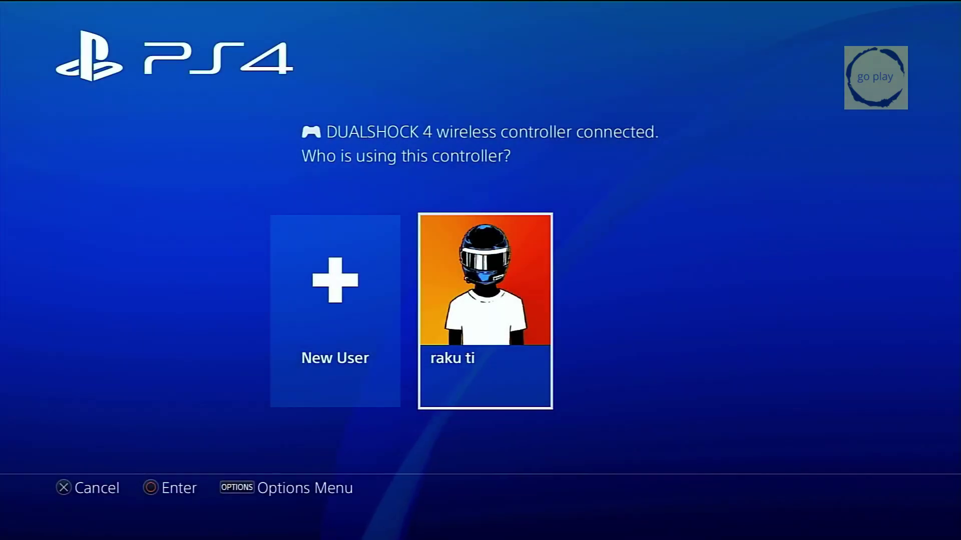
- Sign back in and launch the Blu-ray Disc app, now showing the BD-JB icon
key(Return)
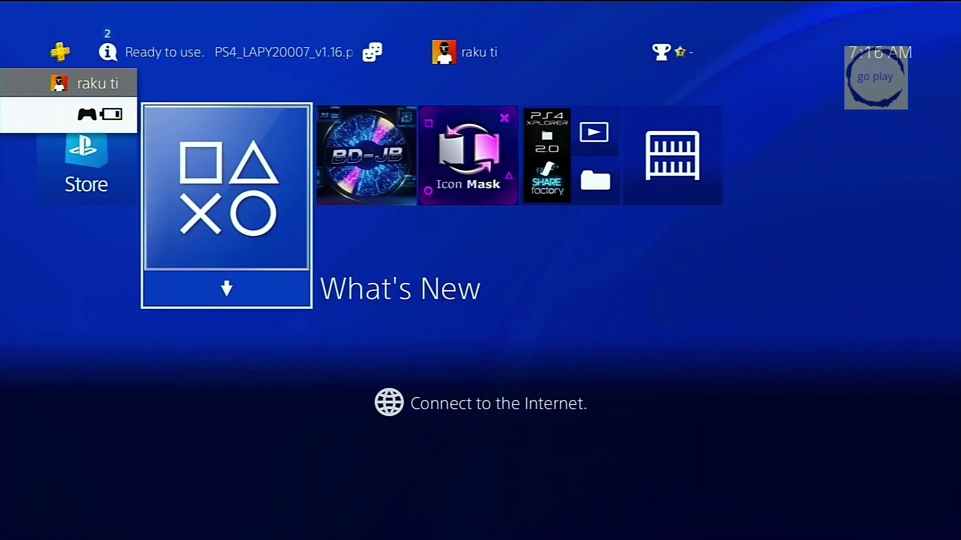
key(Right)
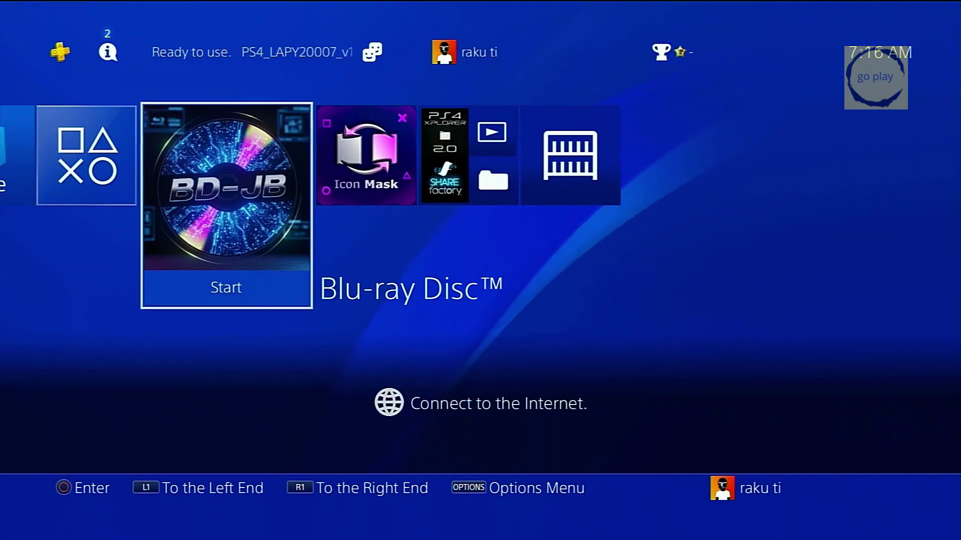
key(Return)
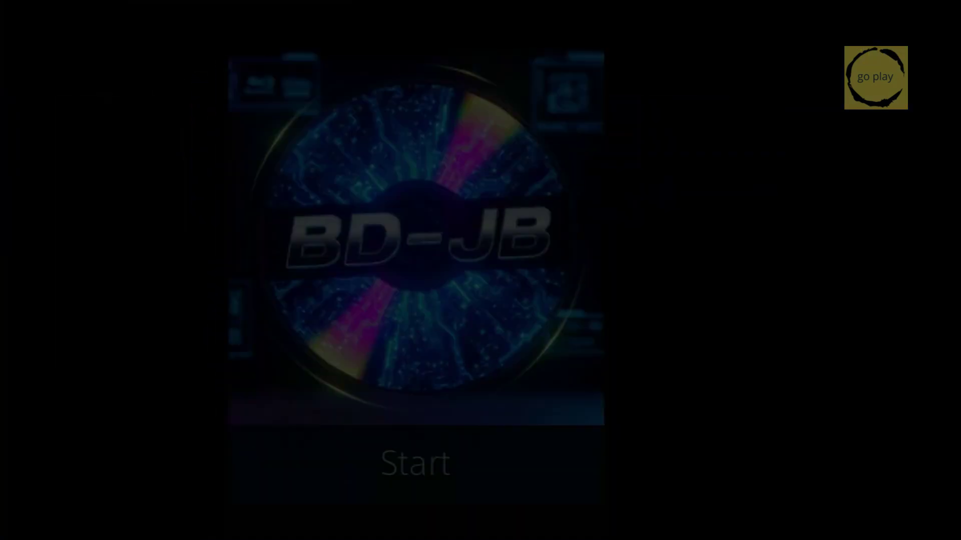
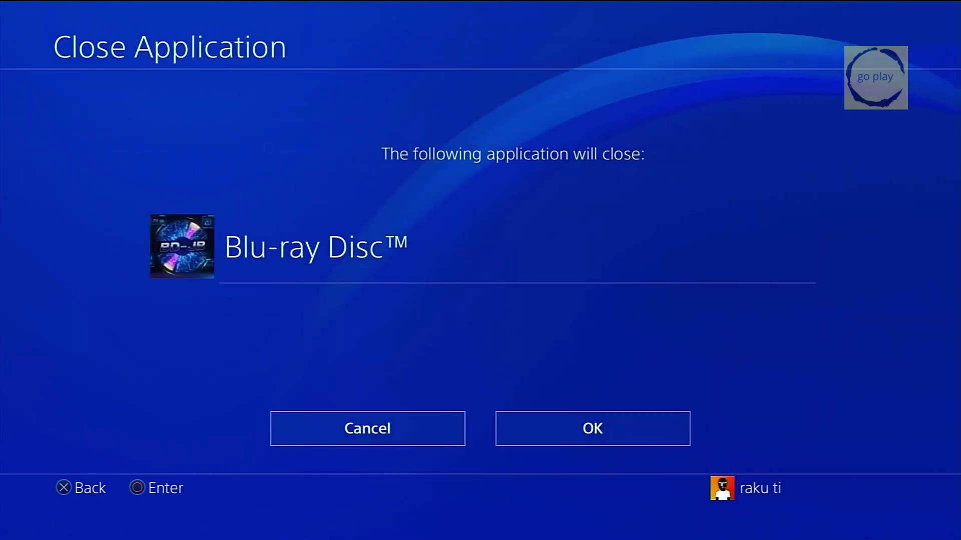
key(Return)
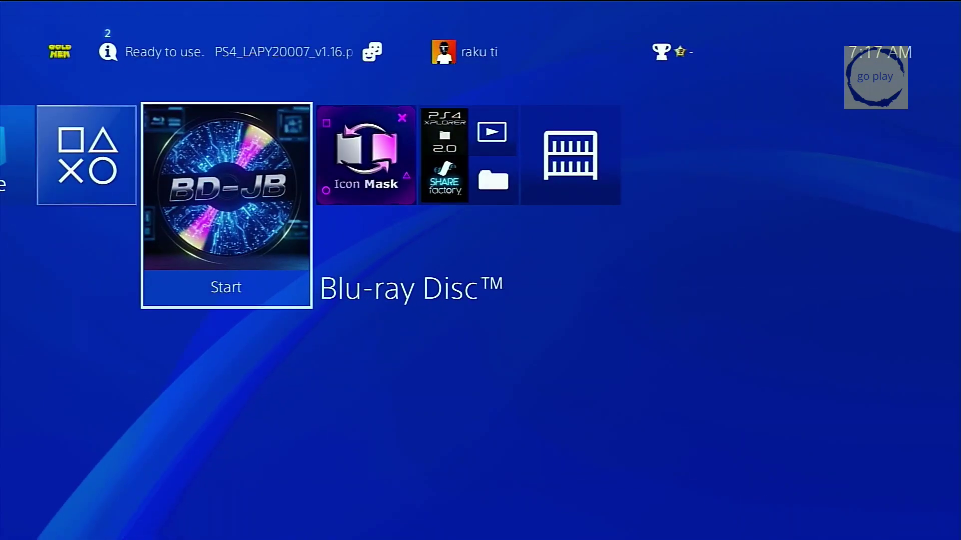
- Close the Blu-ray Disc application, glance at the GoldHEN settings menu, and return to the application row
key(Up)
key(Return)
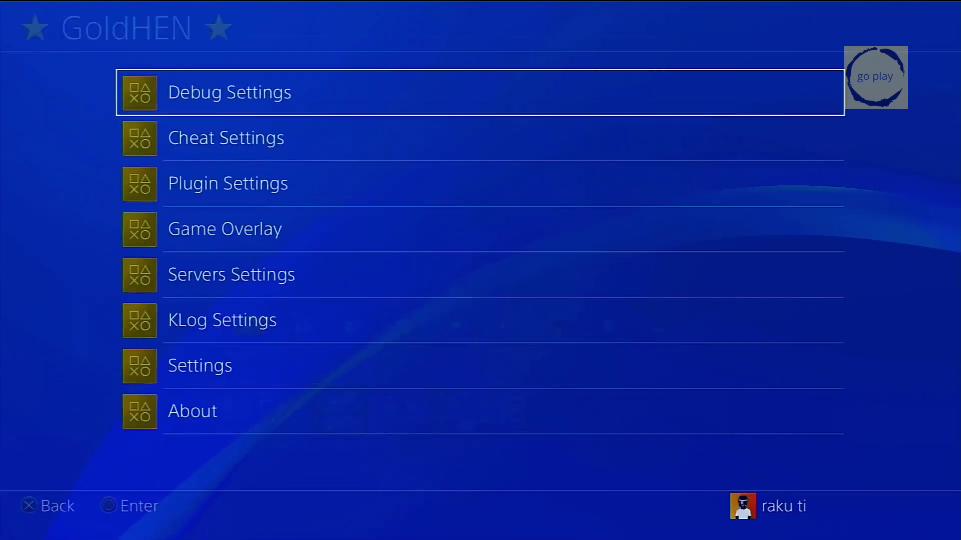
key(Escape)
key(Right)
key(Right)
key(Right)
key(Right)
key(Right)
key(Right)
key(Right)
key(Right)
key(Right)
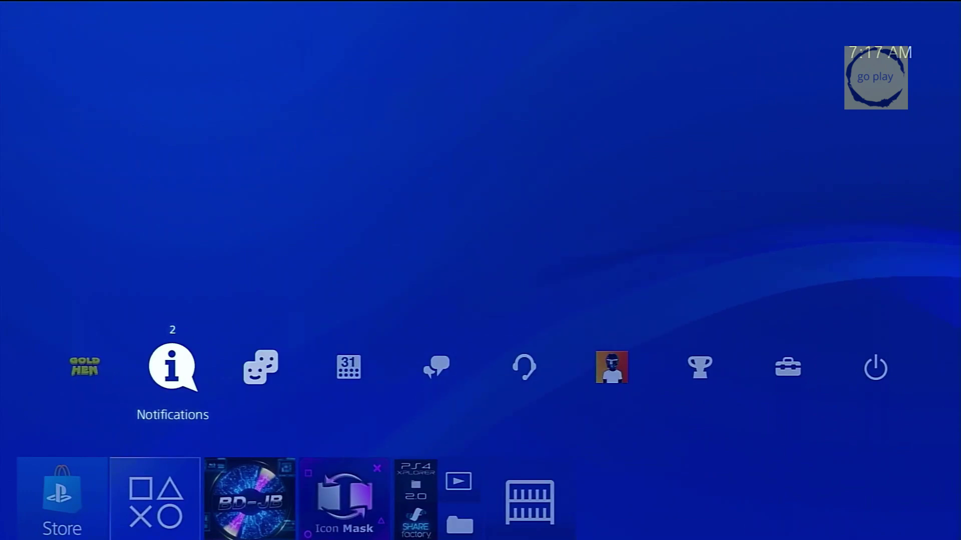
key(Down)
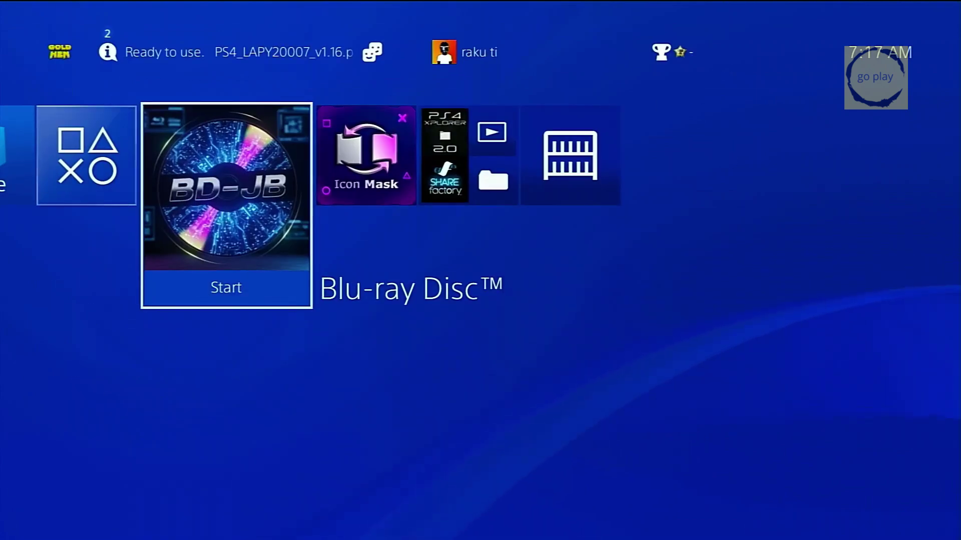
- Launch Icon Mask, cycle past Metal Square and PS4 Slim, and apply Mask 63: PS4 [Default]
key(Right)
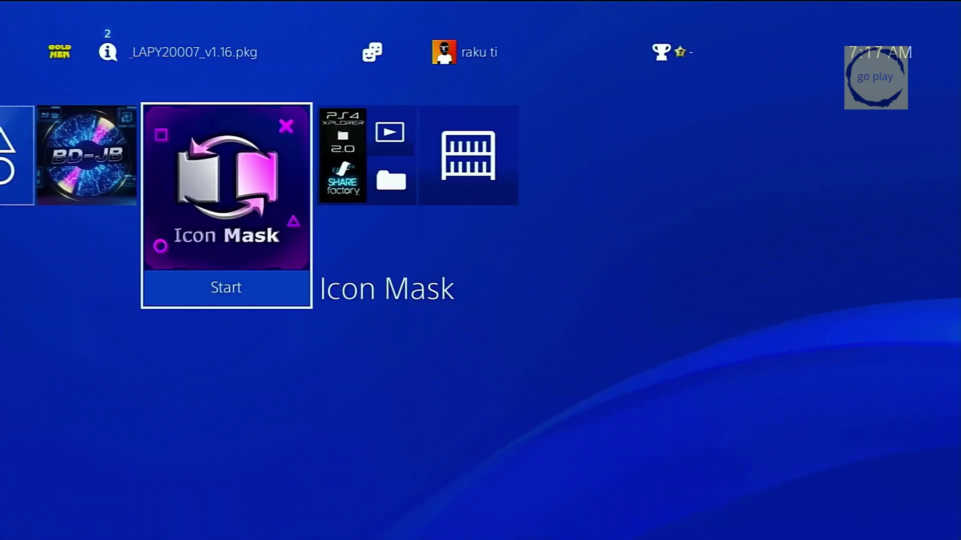
key(Return)
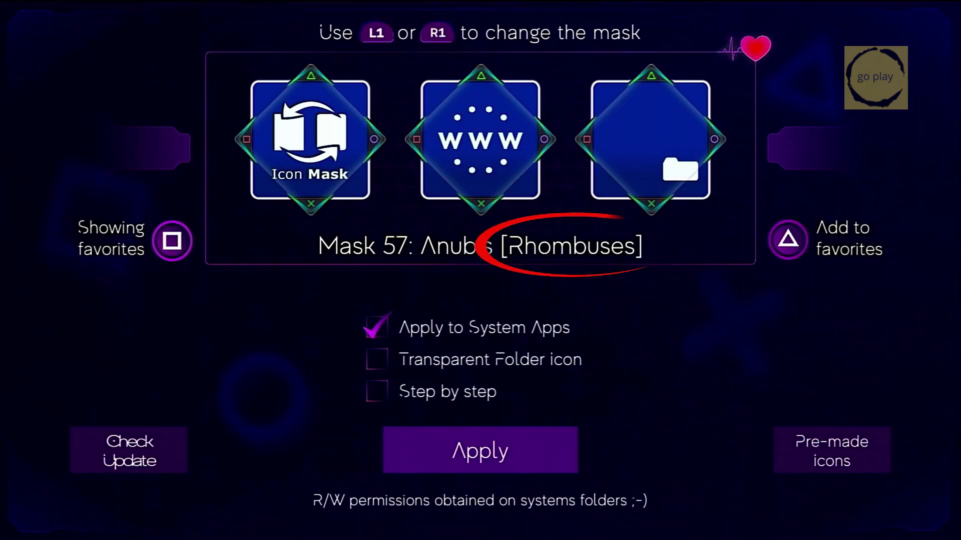
key(Page_Down)
key(Page_Down)
key(Page_Down)
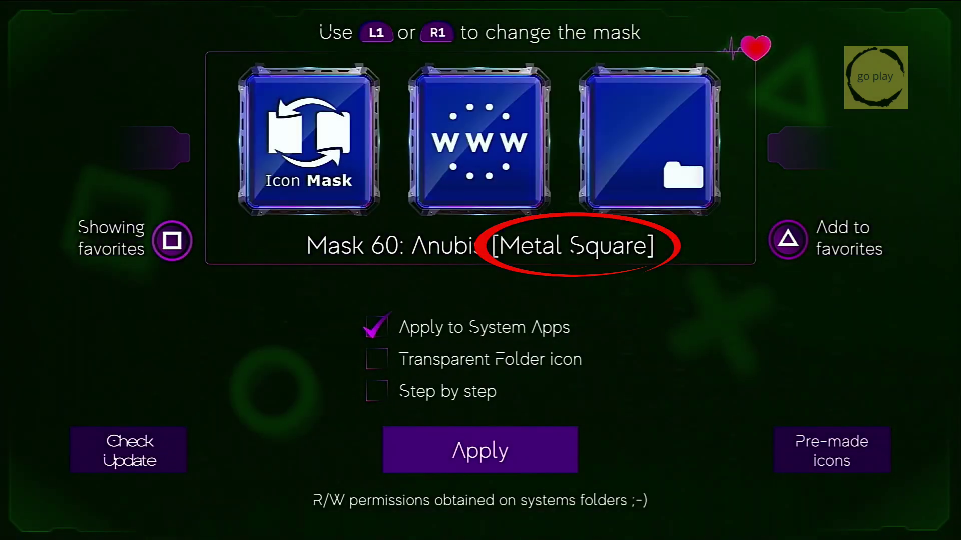
key(Page_Down)
key(Page_Down)
key(Page_Up)
key(Page_Up)
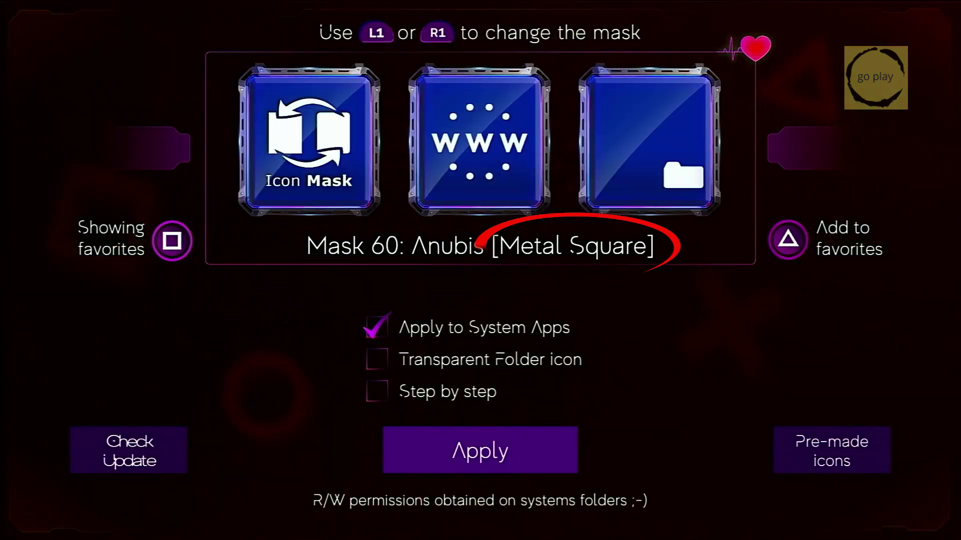
key(Page_Up)
key(Page_Down)
key(Page_Down)
key(Page_Down)
key(Page_Down)
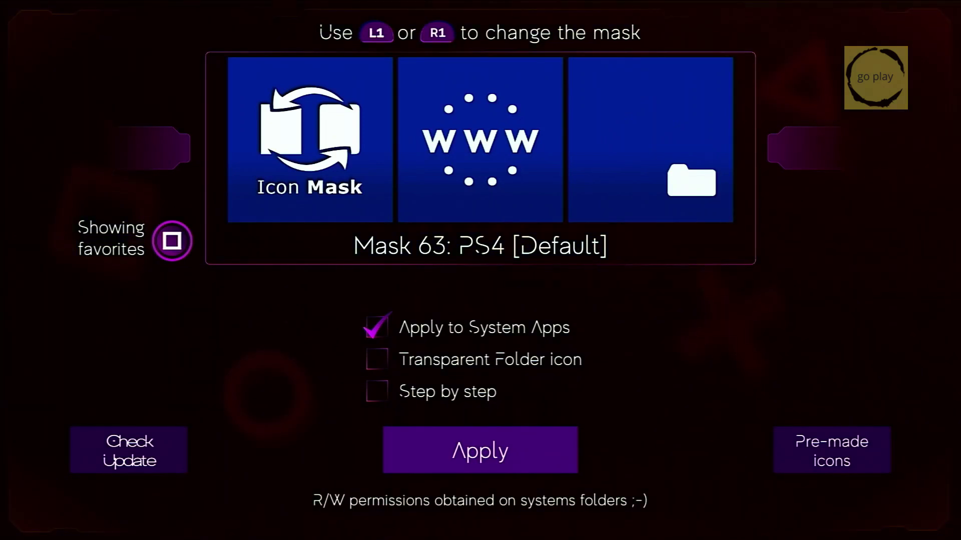
key(Return)
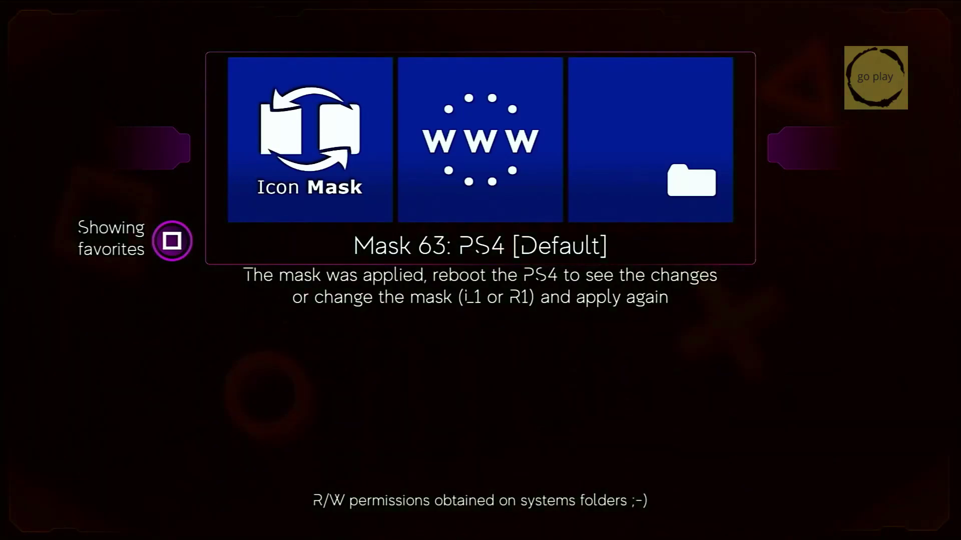
- Return to the home screen and close the Icon Mask application
key(super)
key(Menu)
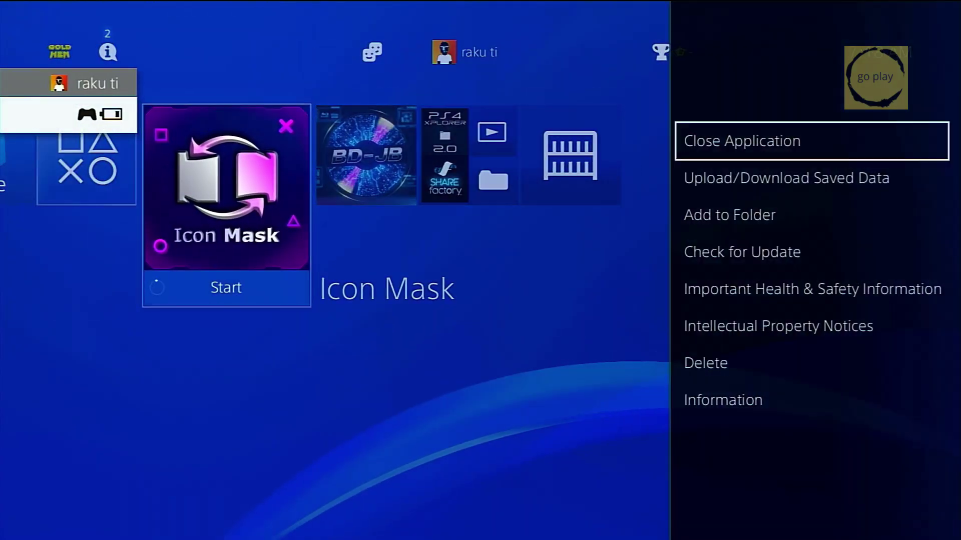
key(Return)
key(Return)
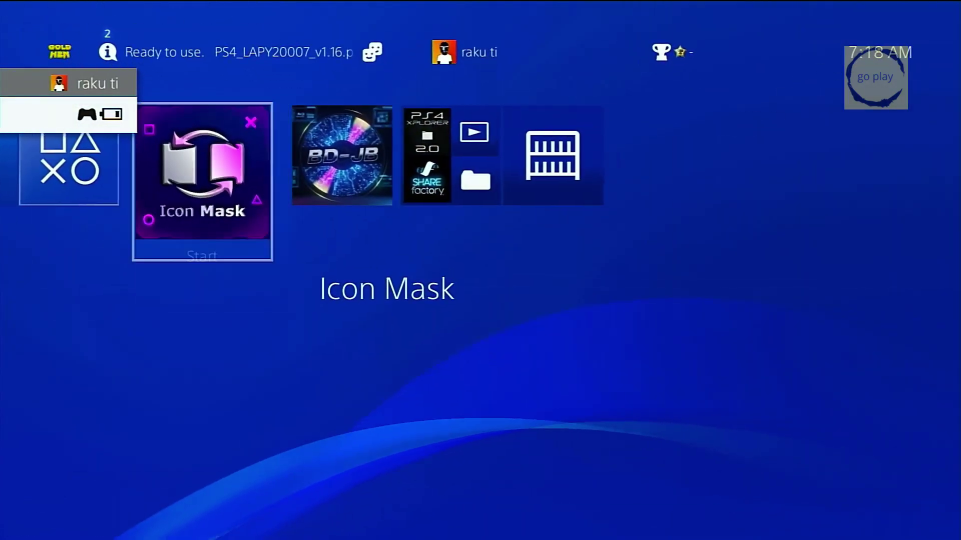
key(Right)
- Restart the PS4 from the Power menu's power options
key(Up)
key(Right)
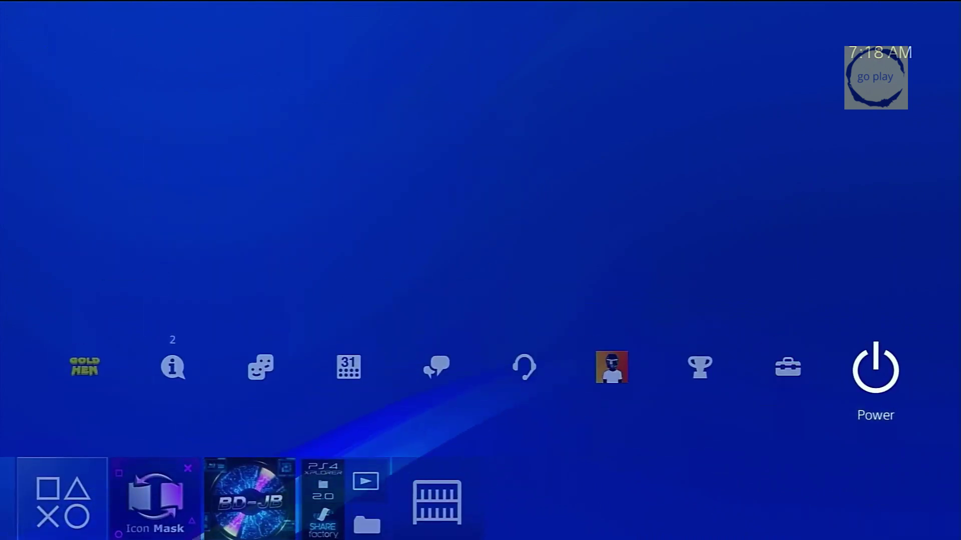
key(Return)
key(Return)
key(Down)
key(Down)
key(Return)
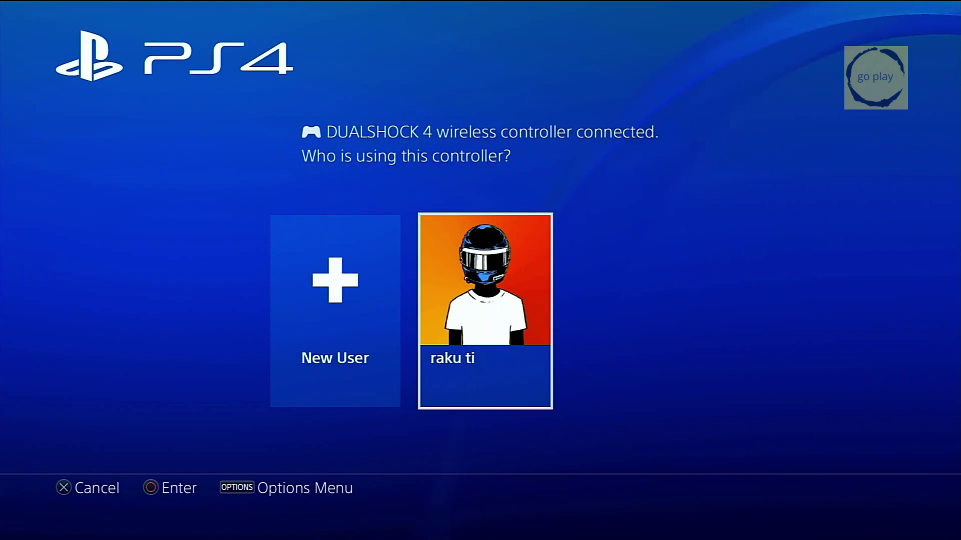
- Sign back in as the existing user and launch the Blu-ray Disc application
key(Return)
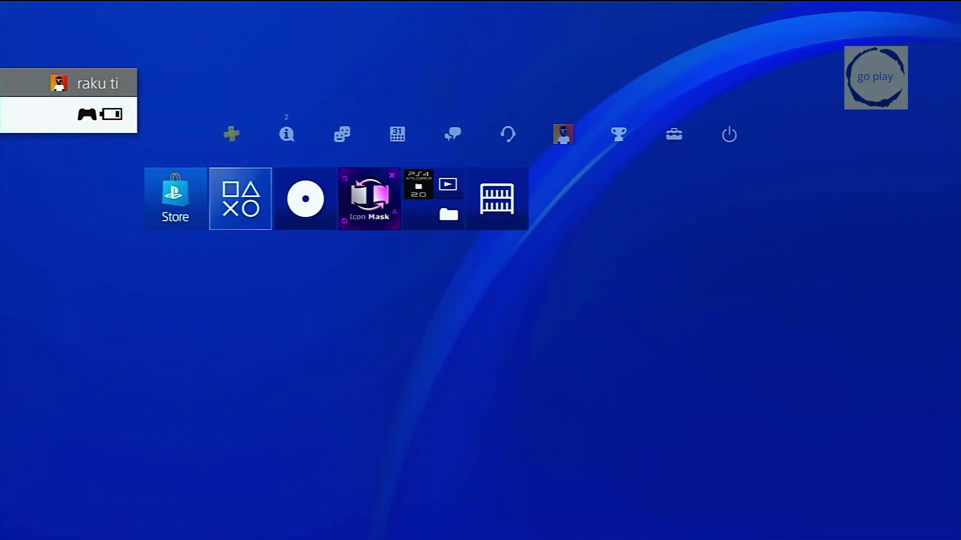
key(Right)
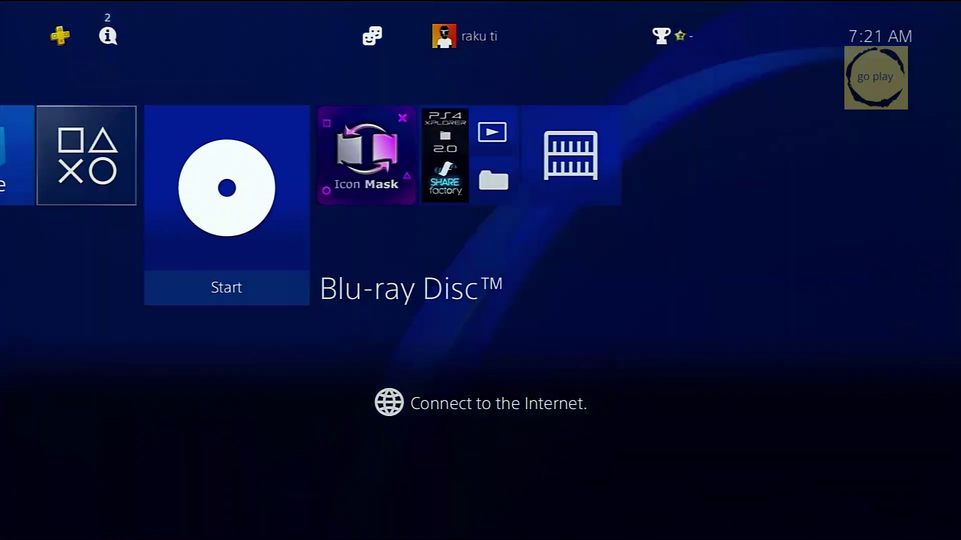
key(Return)
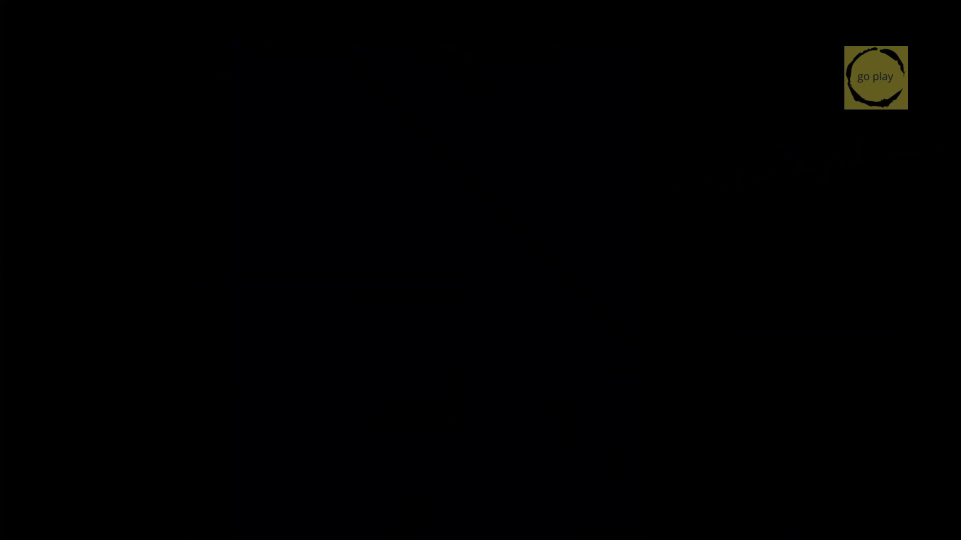